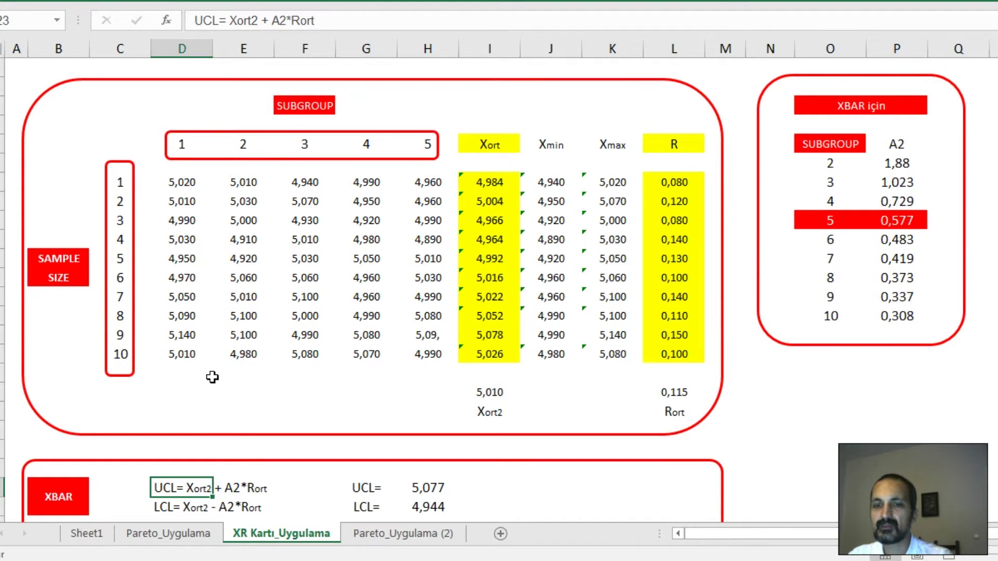
pyautogui.scroll(-2, 223, 398)
pyautogui.scroll(2, 229, 392)
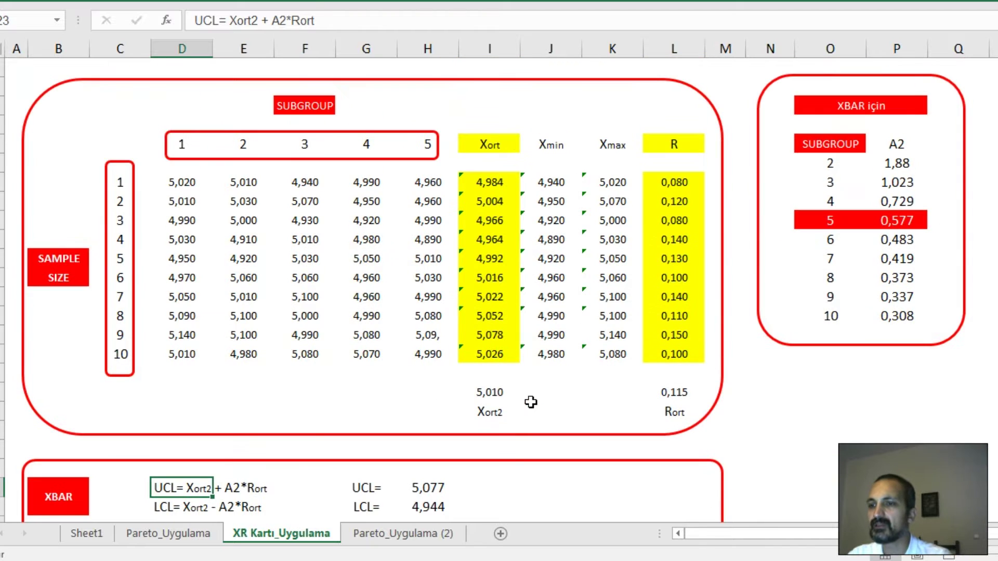
pyautogui.scroll(-2, 529, 402)
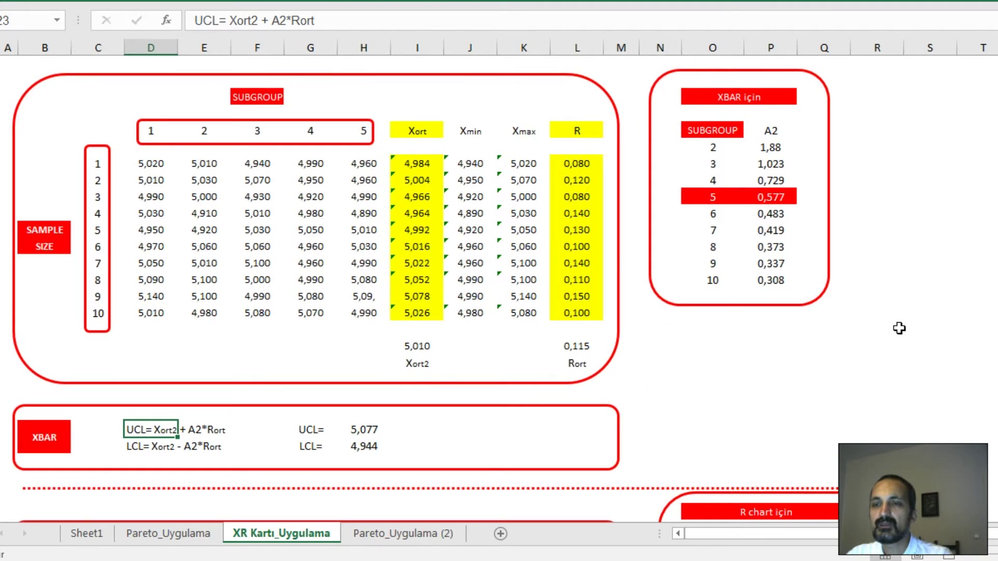
pyautogui.click(881, 332)
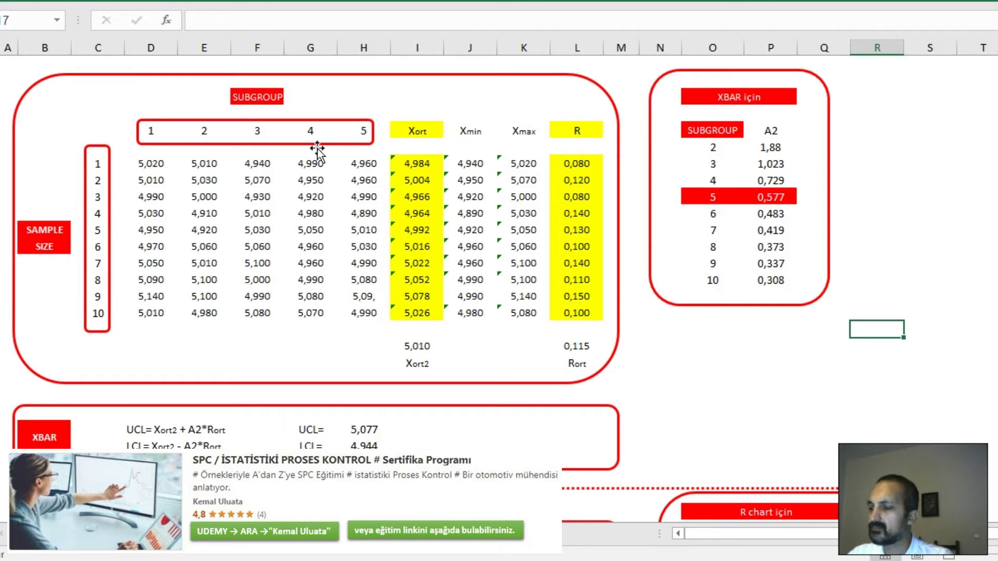
# Step: Examine the SAMPLE SIZE column, going through the sample numbers 1 to 10 beside the measurement table
pyautogui.click(97, 196)
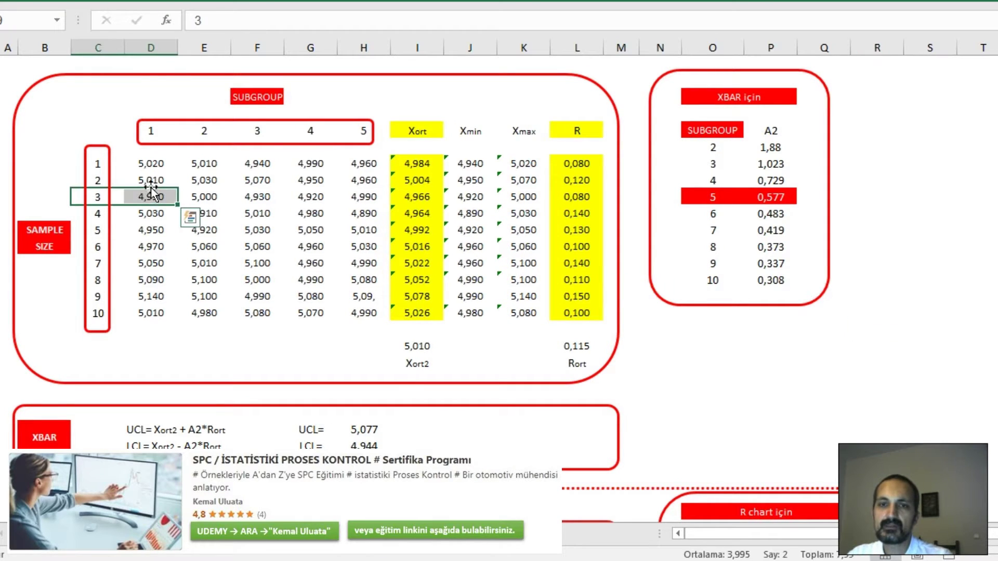
pyautogui.click(94, 160)
pyautogui.click(106, 193)
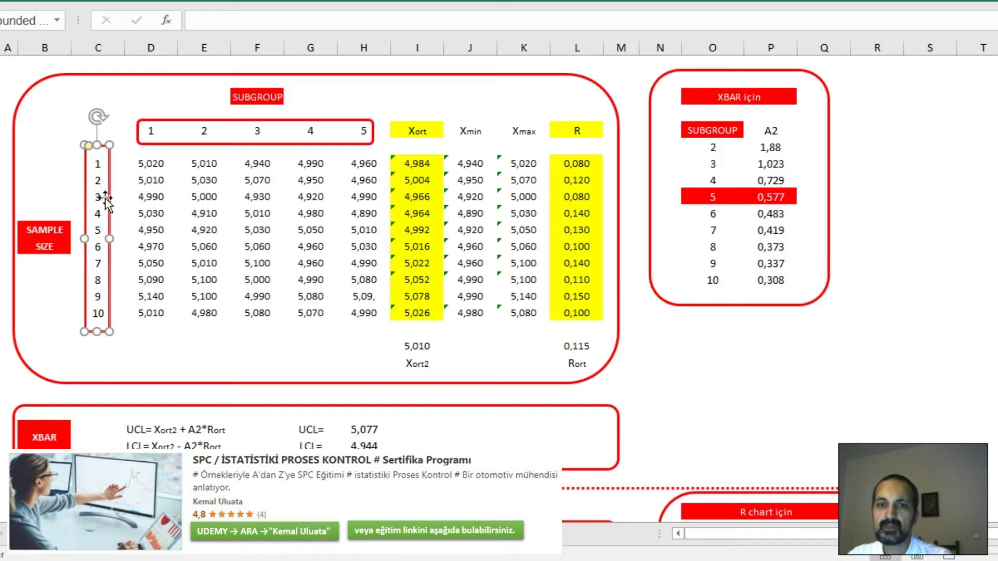
pyautogui.click(145, 196)
pyautogui.click(125, 162)
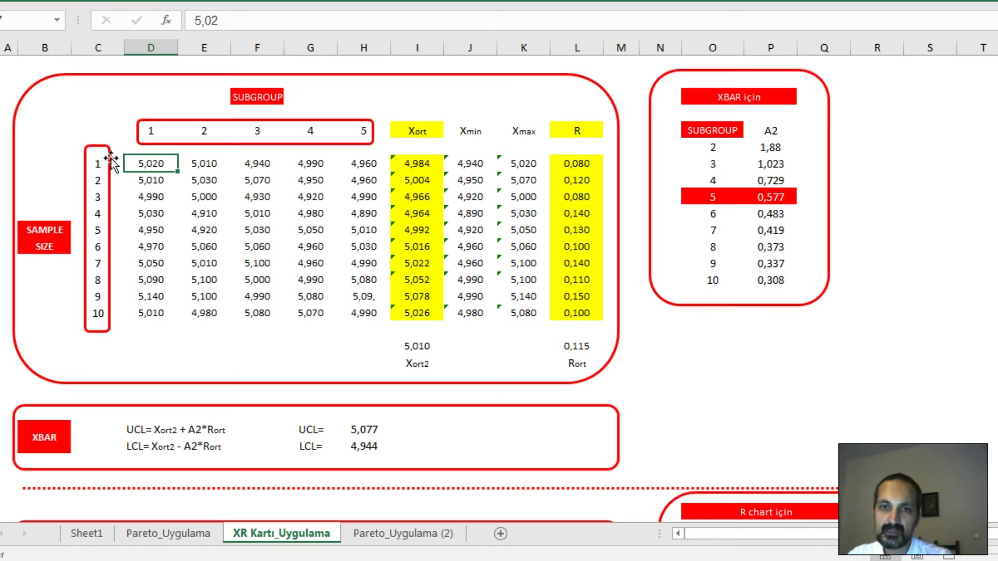
pyautogui.click(95, 160)
pyautogui.click(97, 179)
pyautogui.click(98, 197)
pyautogui.moveTo(100, 205); pyautogui.dragTo(98, 313)
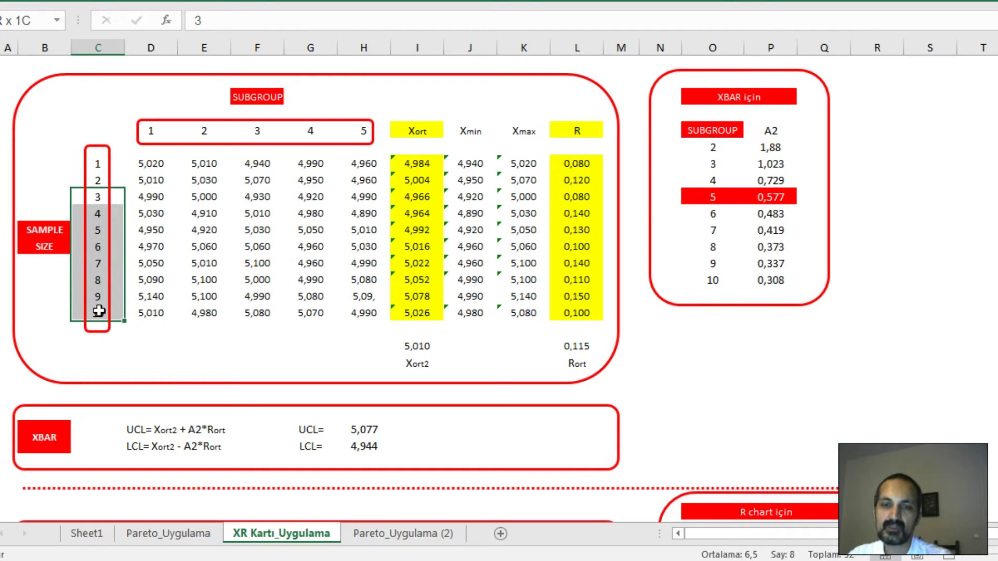
pyautogui.moveTo(95, 163); pyautogui.dragTo(95, 313)
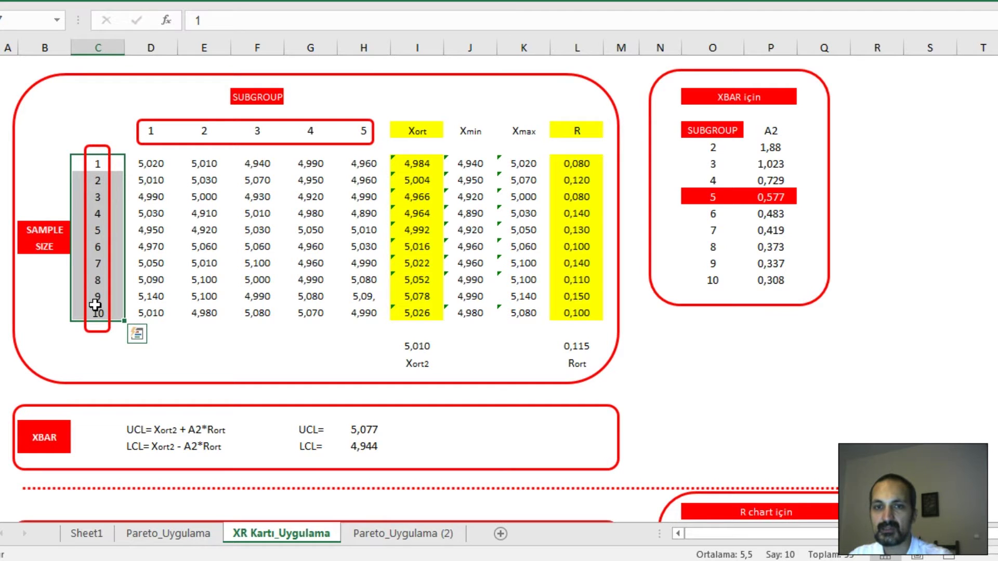
pyautogui.click(155, 225)
pyautogui.click(98, 165)
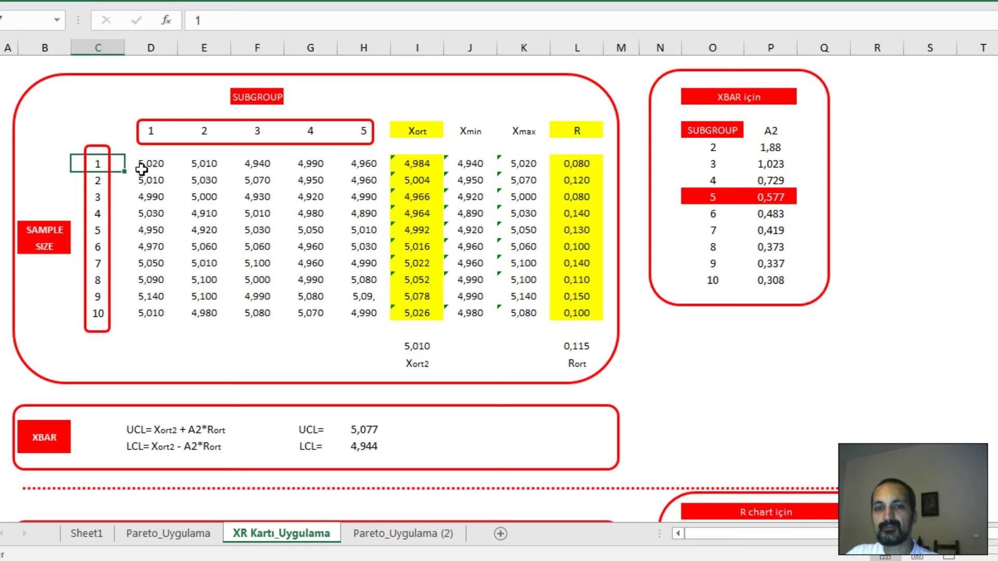
# Step: Examine the five subgroup measurements of sample 1, then the whole block of measurements for all ten samples
pyautogui.moveTo(151, 163); pyautogui.dragTo(367, 165)
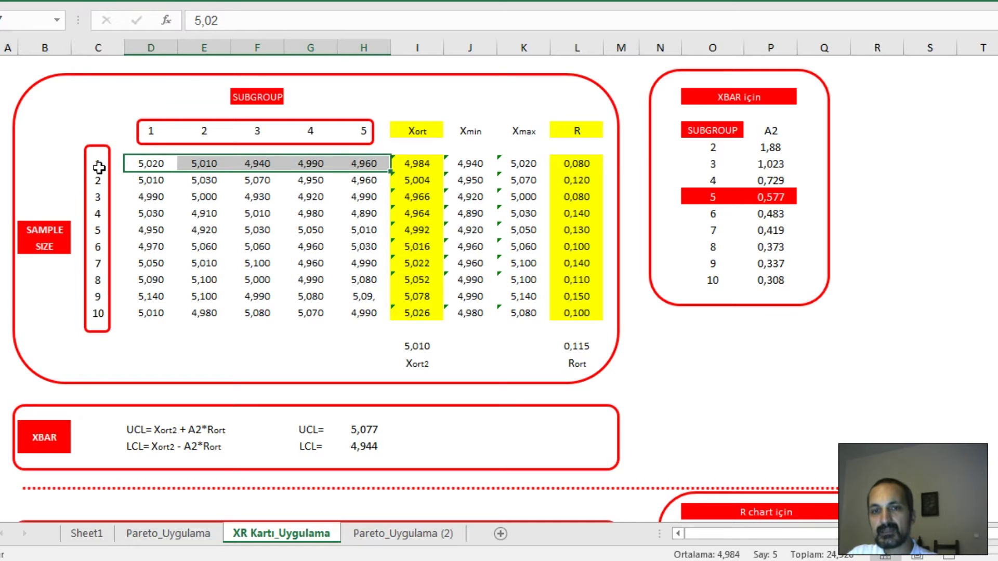
pyautogui.click(98, 167)
pyautogui.click(149, 164)
pyautogui.click(216, 163)
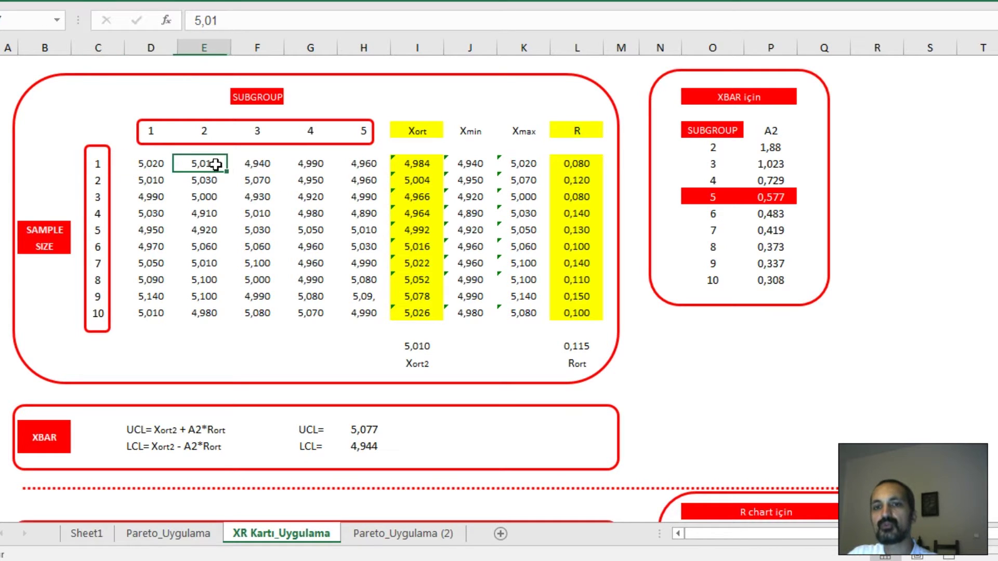
pyautogui.click(263, 165)
pyautogui.click(150, 166)
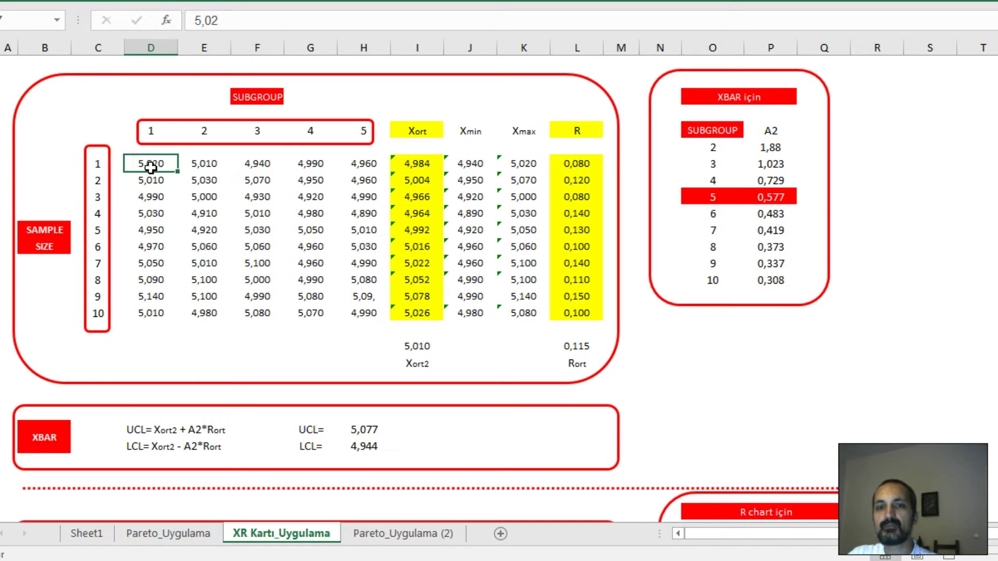
pyautogui.click(206, 163)
pyautogui.moveTo(158, 163); pyautogui.dragTo(377, 159)
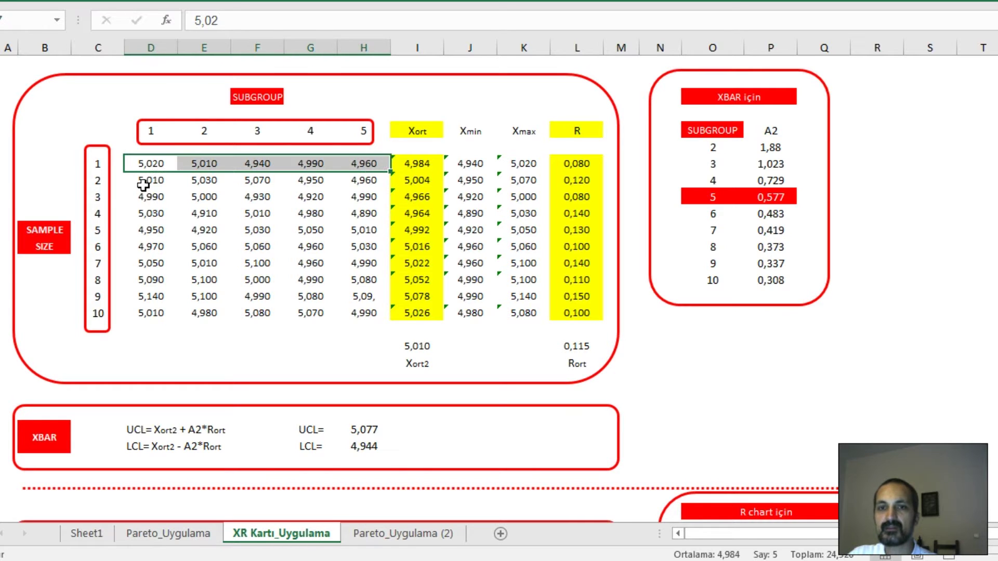
pyautogui.moveTo(143, 163); pyautogui.dragTo(365, 309)
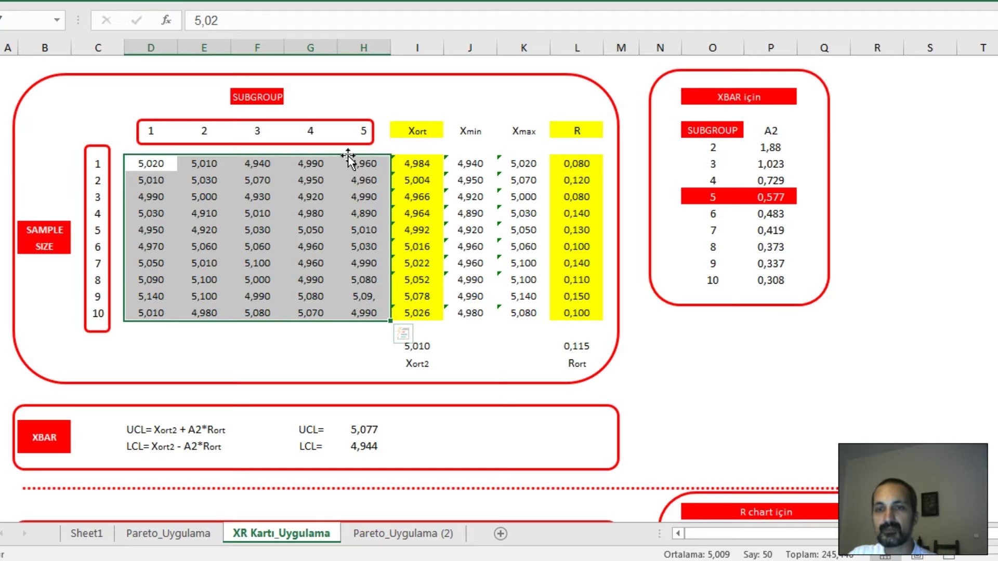
# Step: Inspect how the Xort column averages each sample's five measurements, comparing the first rows and reviewing all ten averages
pyautogui.click(420, 170)
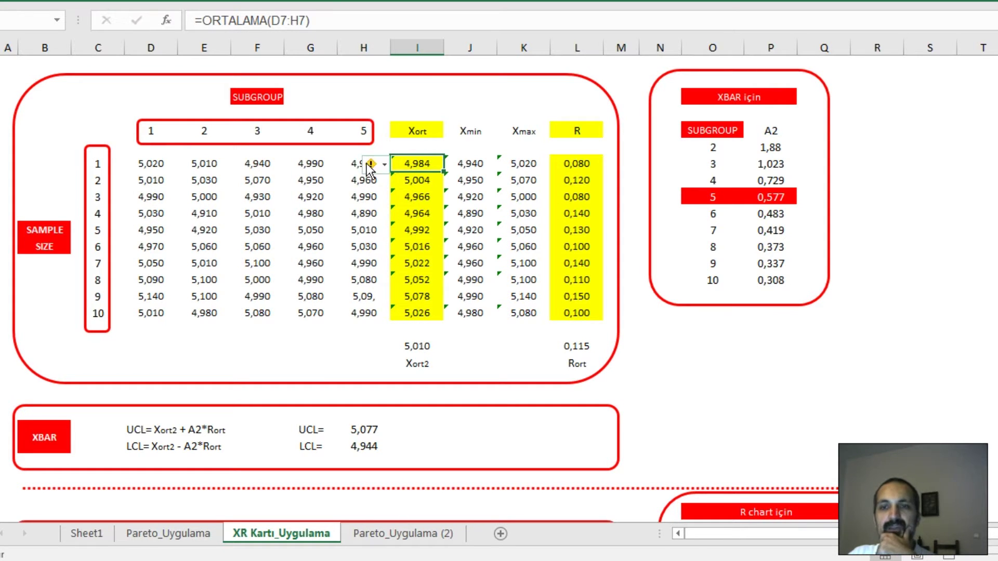
pyautogui.moveTo(155, 163); pyautogui.dragTo(364, 163)
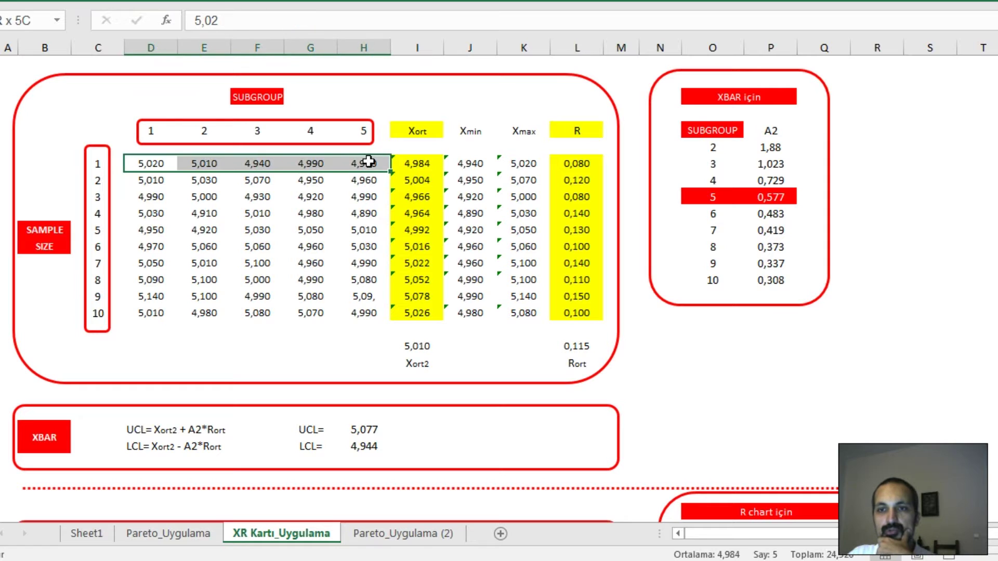
pyautogui.click(415, 163)
pyautogui.moveTo(148, 182); pyautogui.dragTo(375, 180)
pyautogui.click(417, 181)
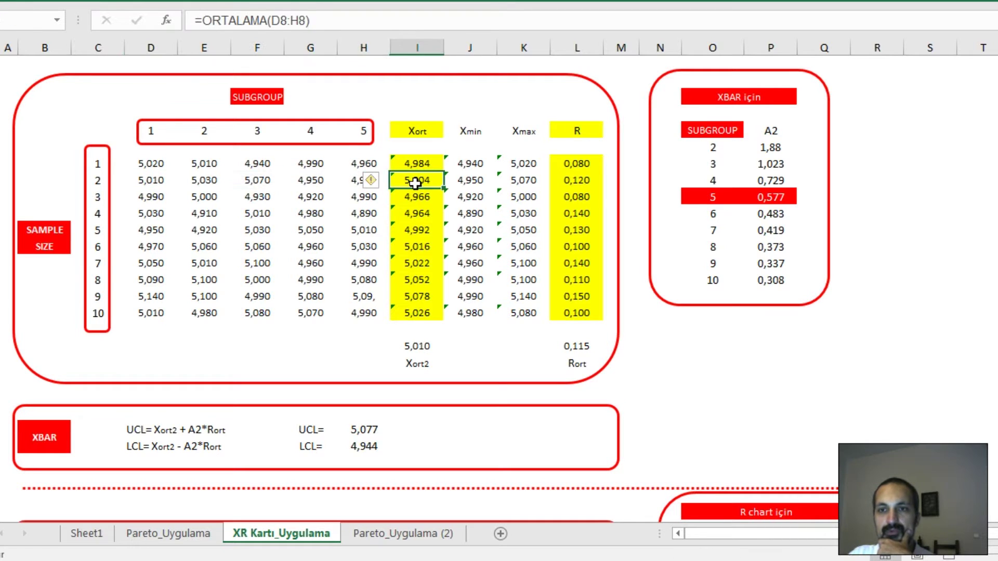
pyautogui.moveTo(204, 197); pyautogui.dragTo(398, 196)
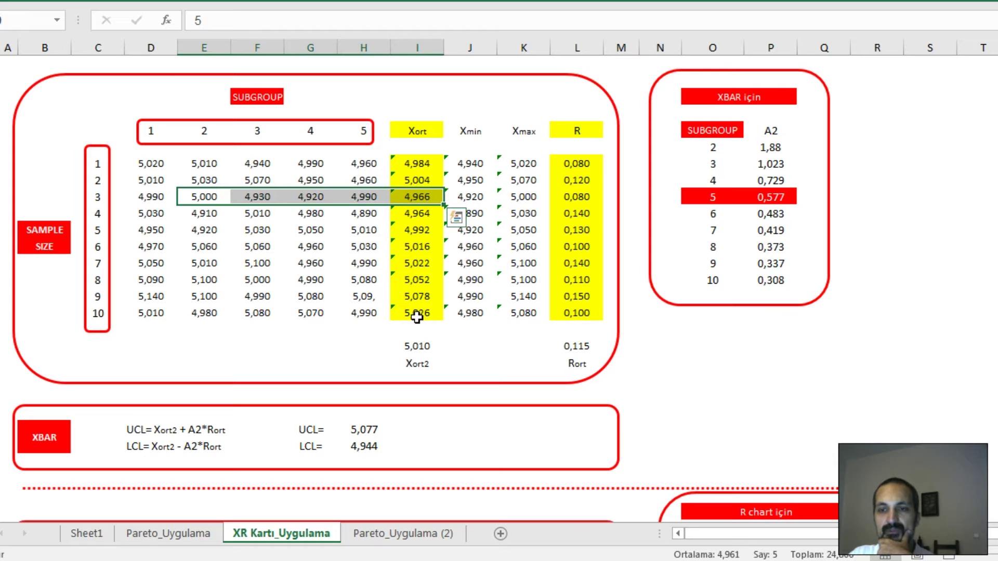
pyautogui.click(418, 133)
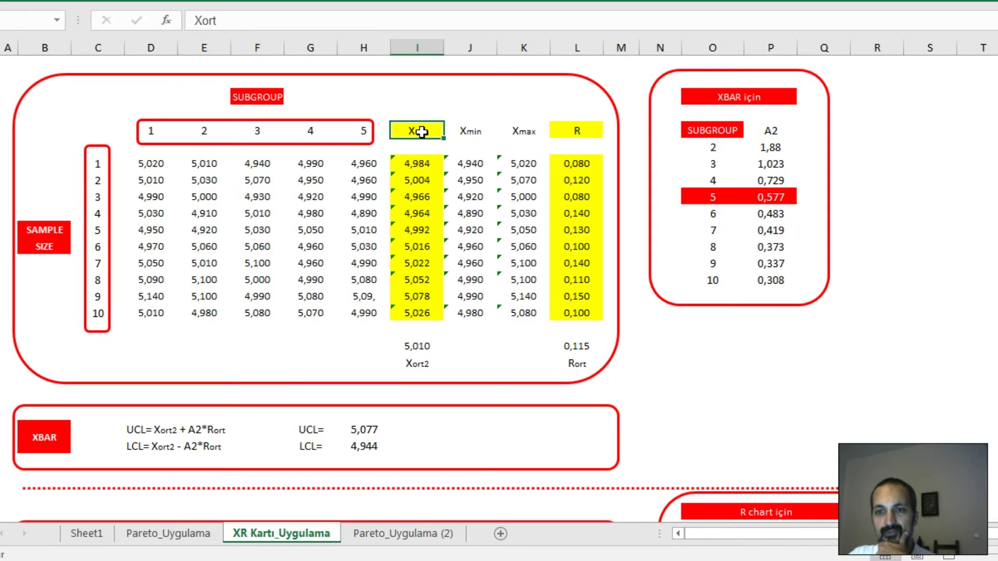
pyautogui.moveTo(423, 161); pyautogui.dragTo(425, 309)
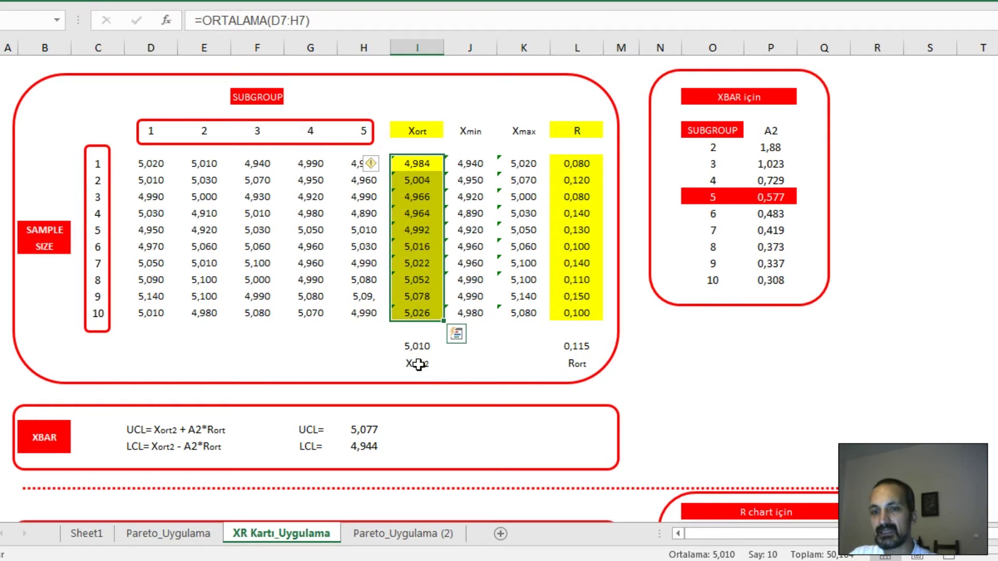
# Step: Inspect the Xmin, Xmax and R formulas of sample 1 against its measurements, and locate Rort below the R column
pyautogui.click(469, 163)
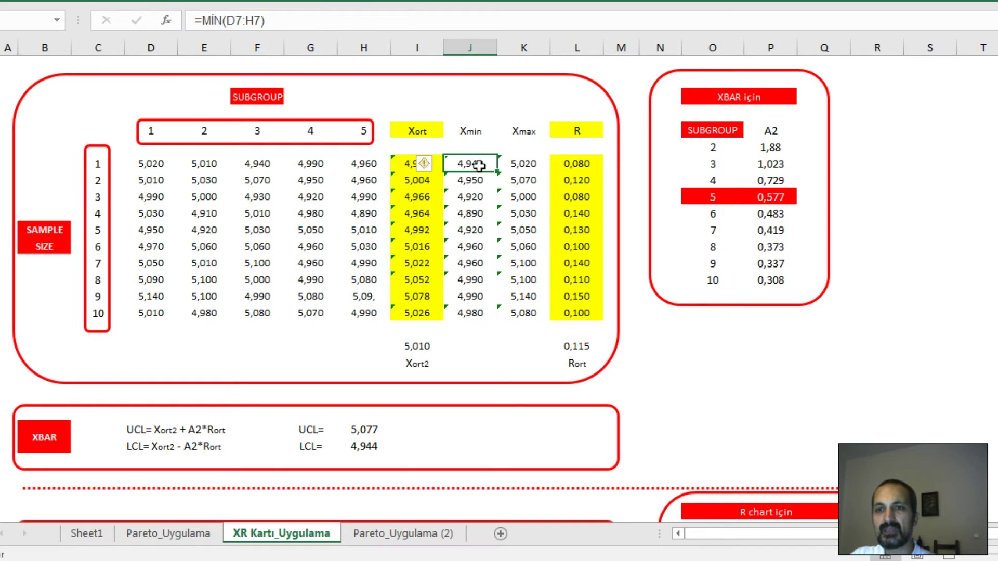
pyautogui.click(525, 163)
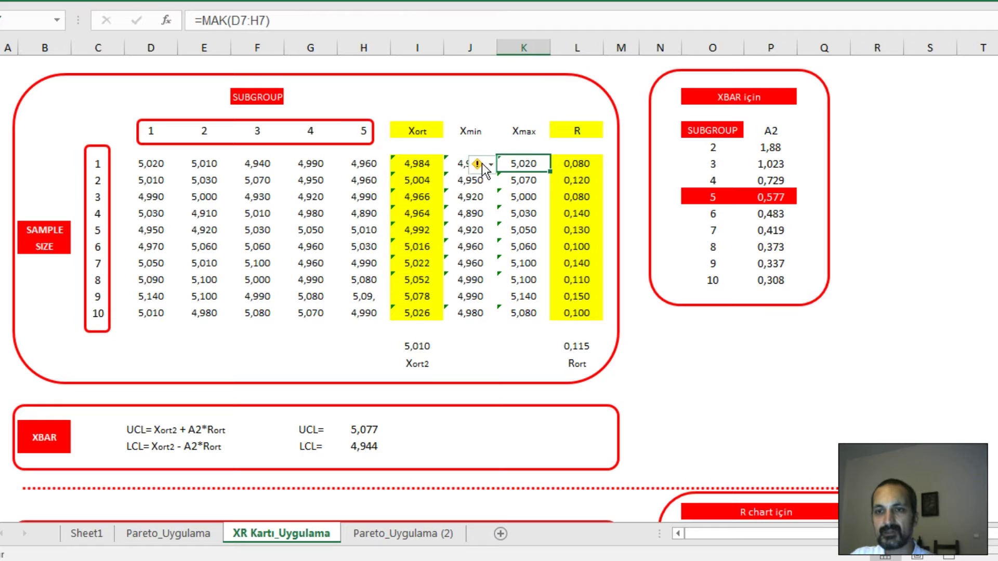
pyautogui.click(457, 164)
pyautogui.click(515, 162)
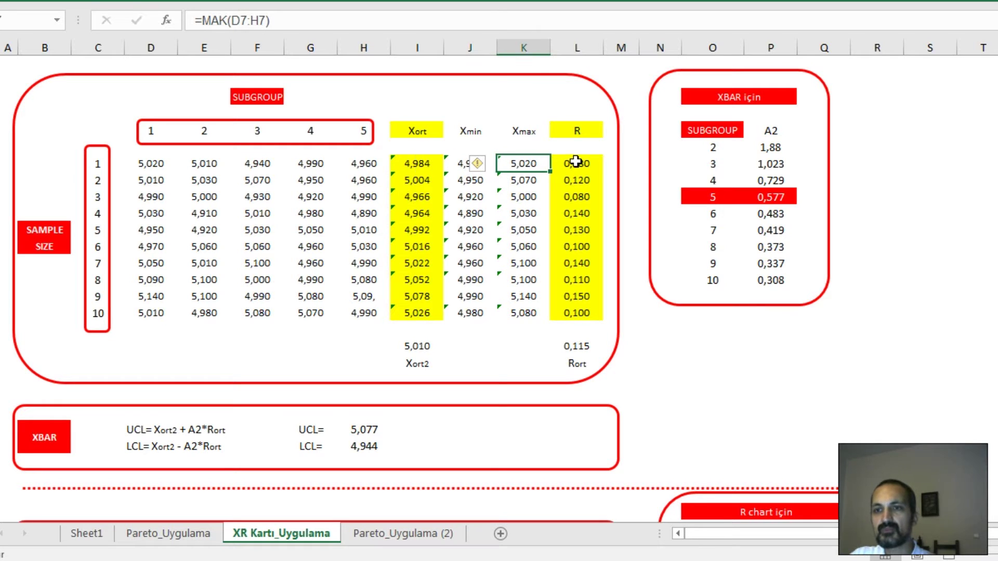
pyautogui.click(577, 161)
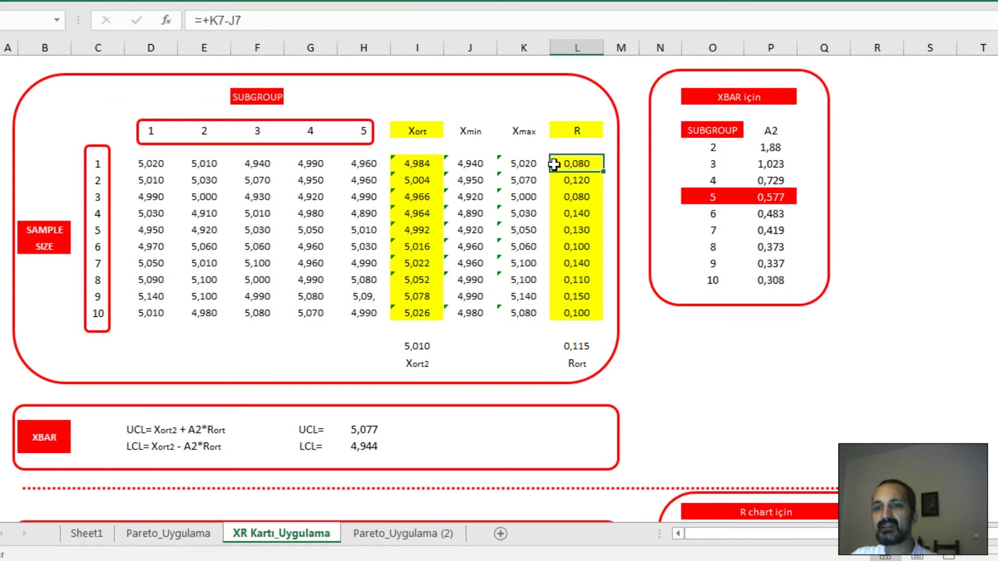
pyautogui.moveTo(360, 162); pyautogui.dragTo(156, 164)
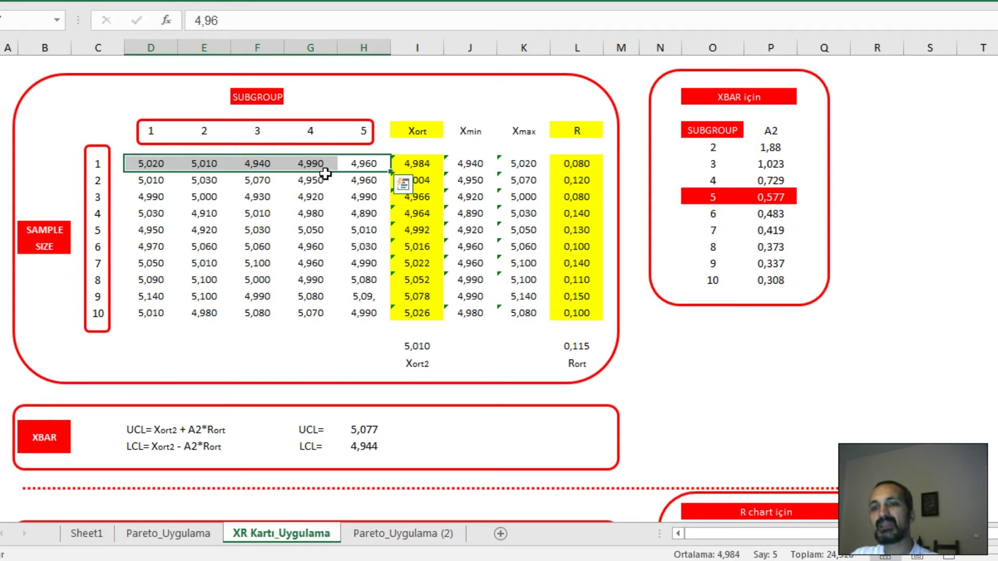
pyautogui.click(575, 166)
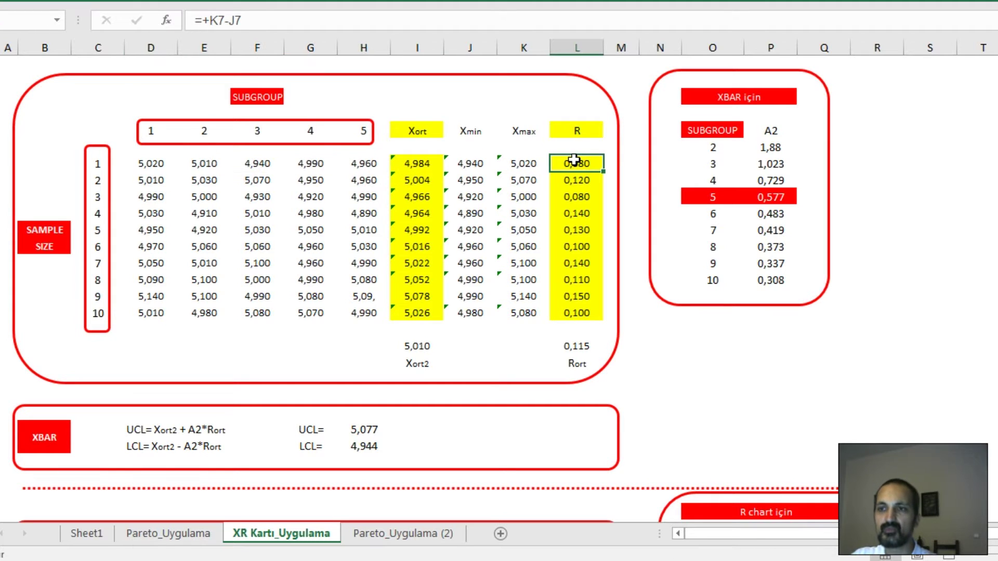
pyautogui.click(581, 362)
pyautogui.scroll(-1, 379, 372)
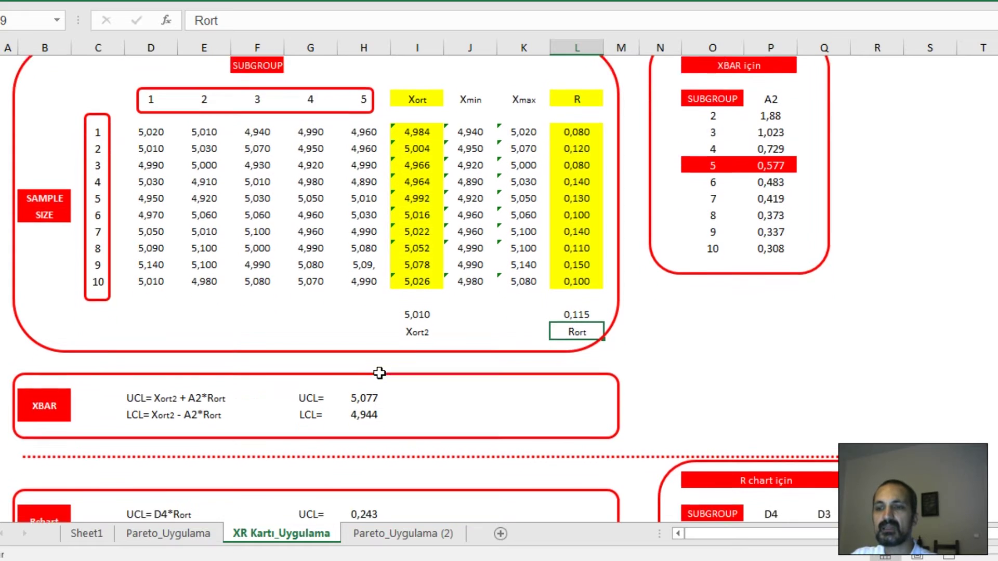
pyautogui.scroll(1, 380, 372)
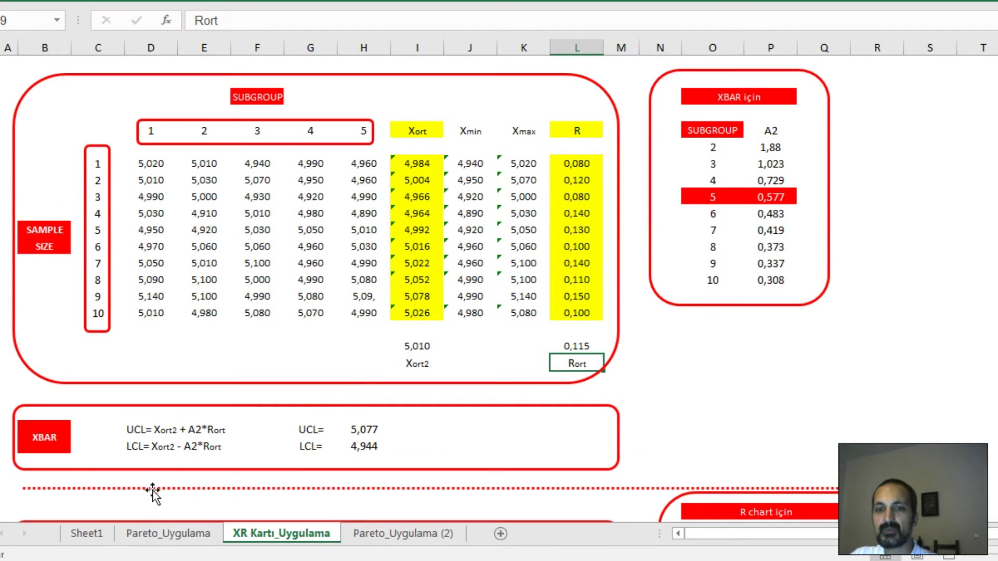
# Step: Examine the XBAR upper control limit expression, its Xort2 and A2*Rort terms, and the formula in the UCL result cell
pyautogui.moveTo(134, 434); pyautogui.dragTo(260, 424)
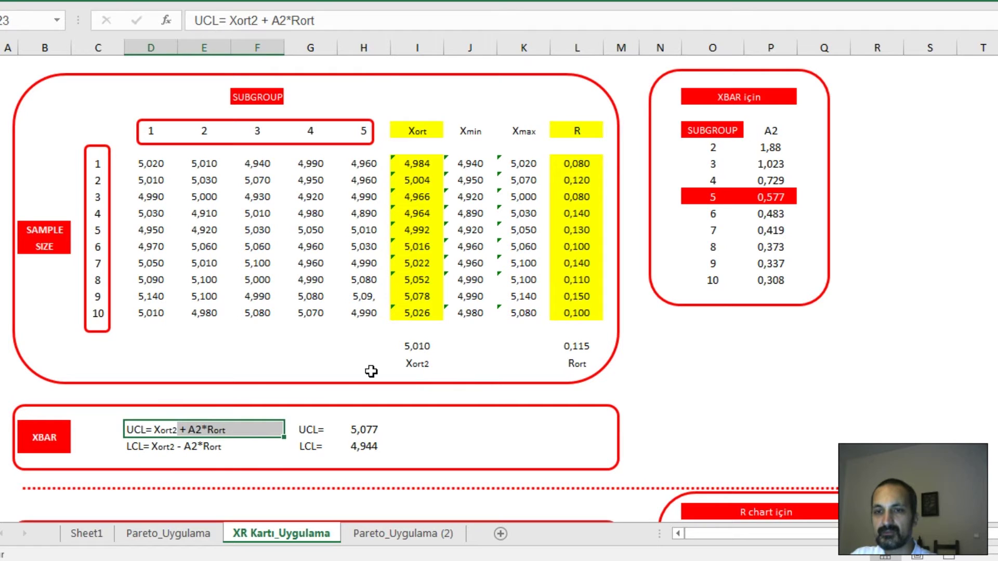
pyautogui.click(421, 360)
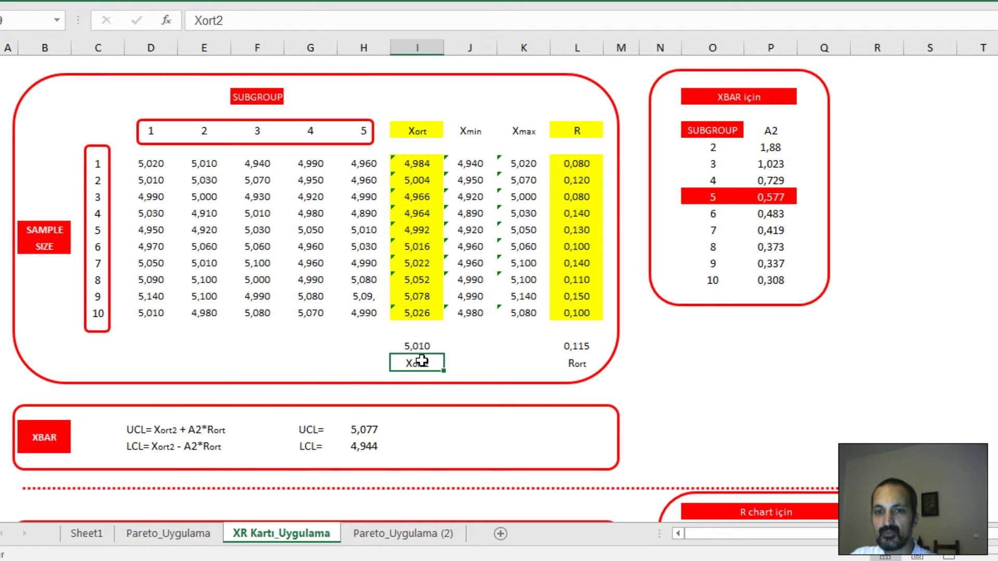
pyautogui.click(190, 433)
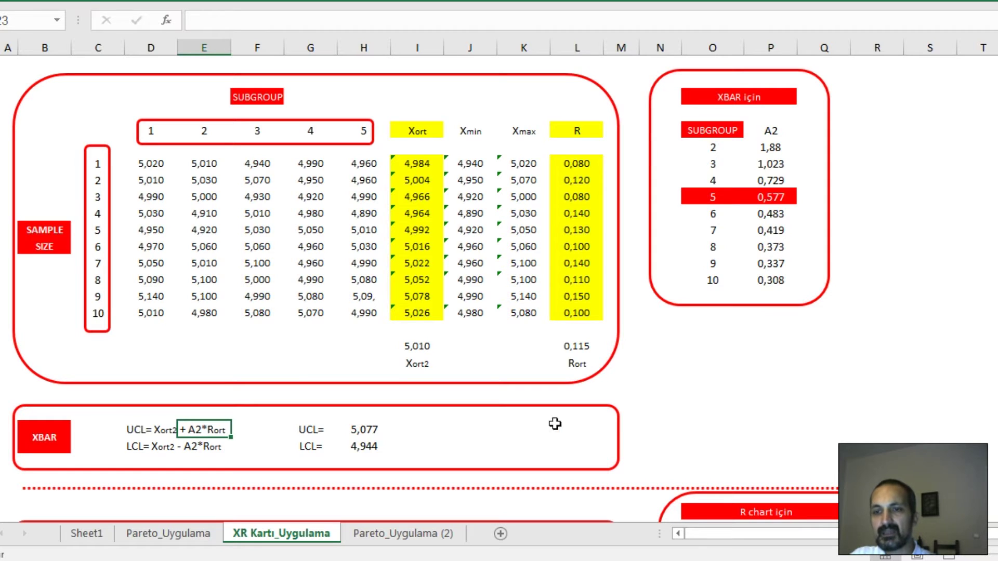
pyautogui.click(364, 431)
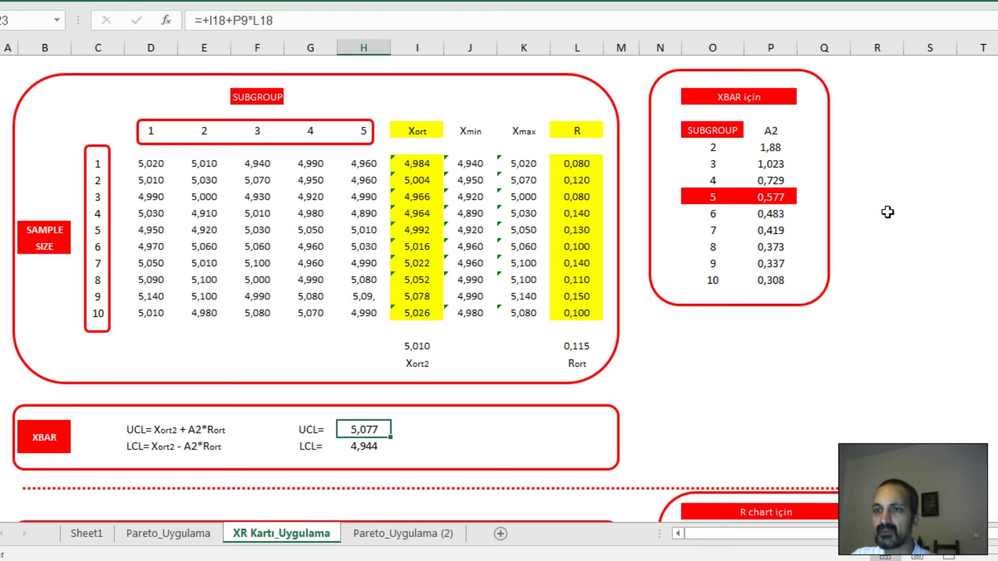
# Step: Examine the XBAR constants table and its A2 values for subgroup sizes 2 to 10
pyautogui.moveTo(872, 337); pyautogui.dragTo(646, 67)
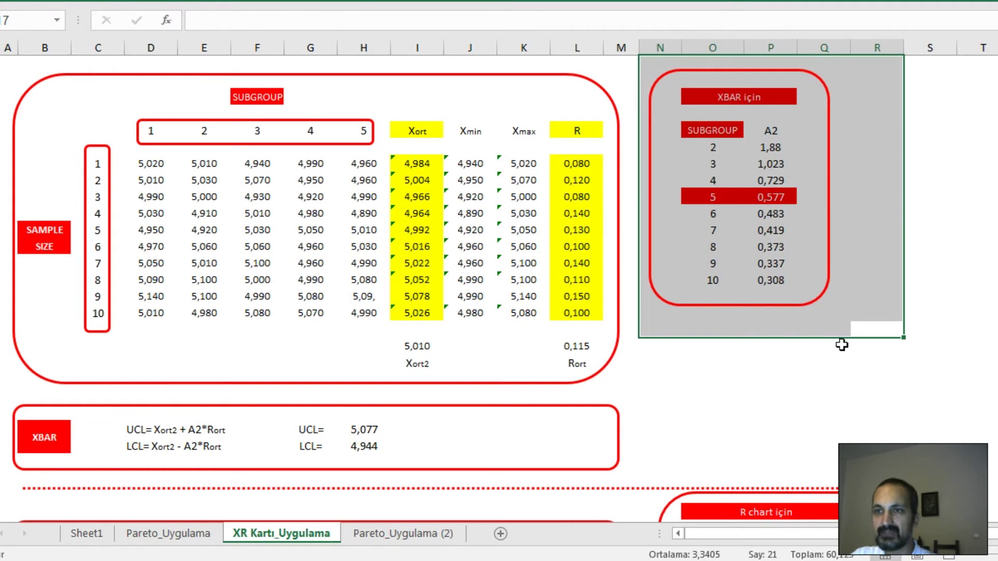
pyautogui.click(893, 379)
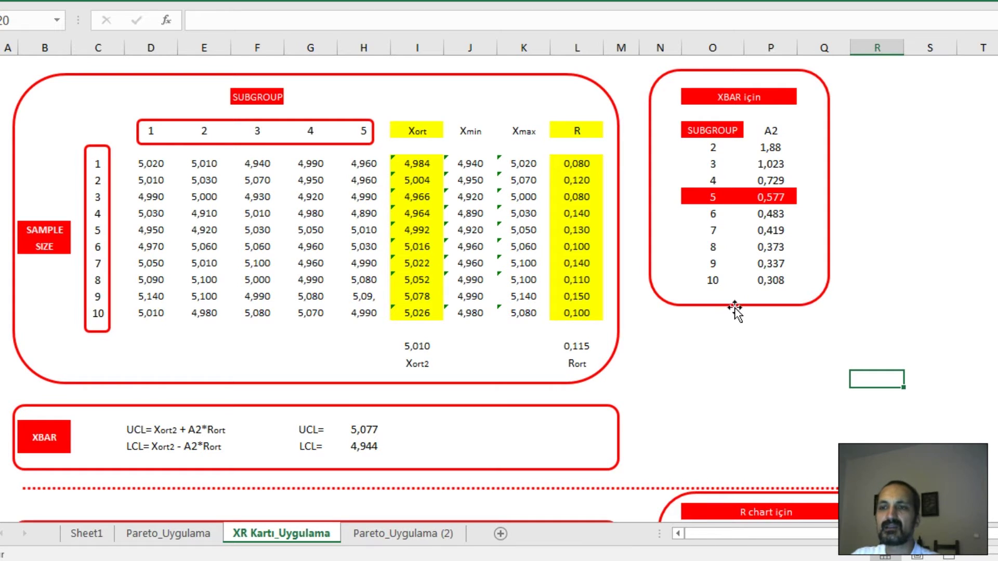
pyautogui.moveTo(773, 151); pyautogui.dragTo(780, 278)
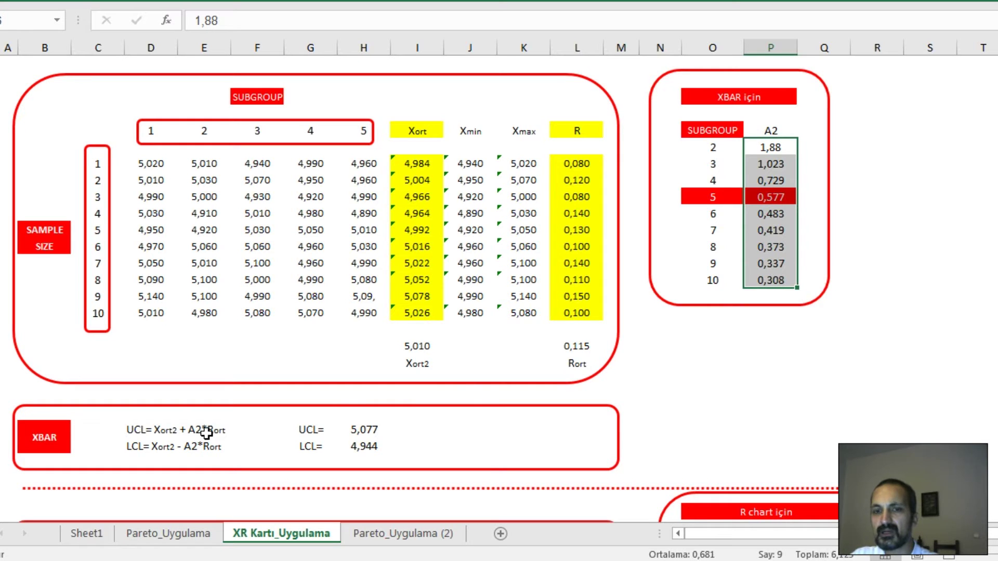
# Step: Look up the A2 constants for subgroup sizes 5 and 3 in the XBAR table, and review the whole A2 column
pyautogui.click(772, 197)
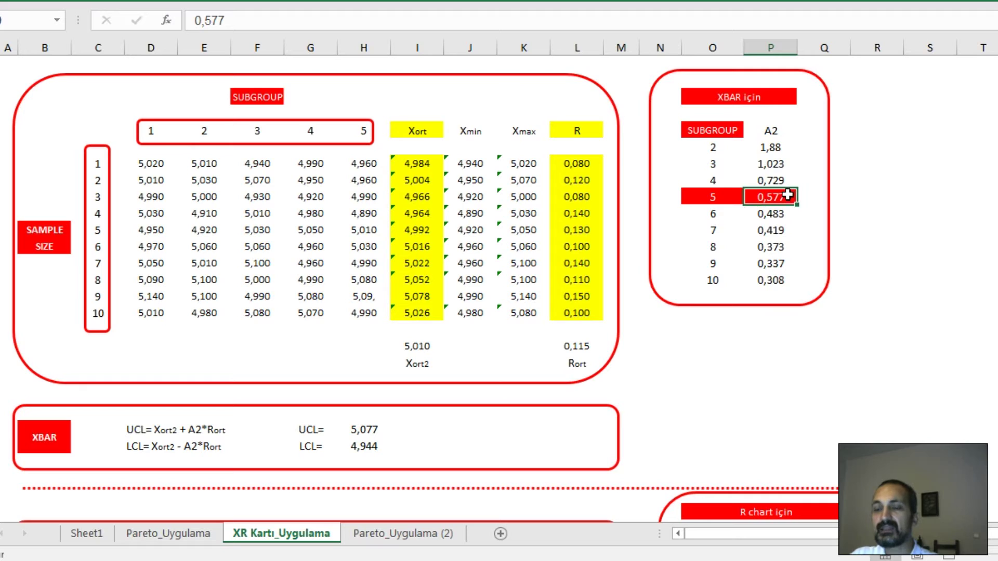
pyautogui.click(713, 197)
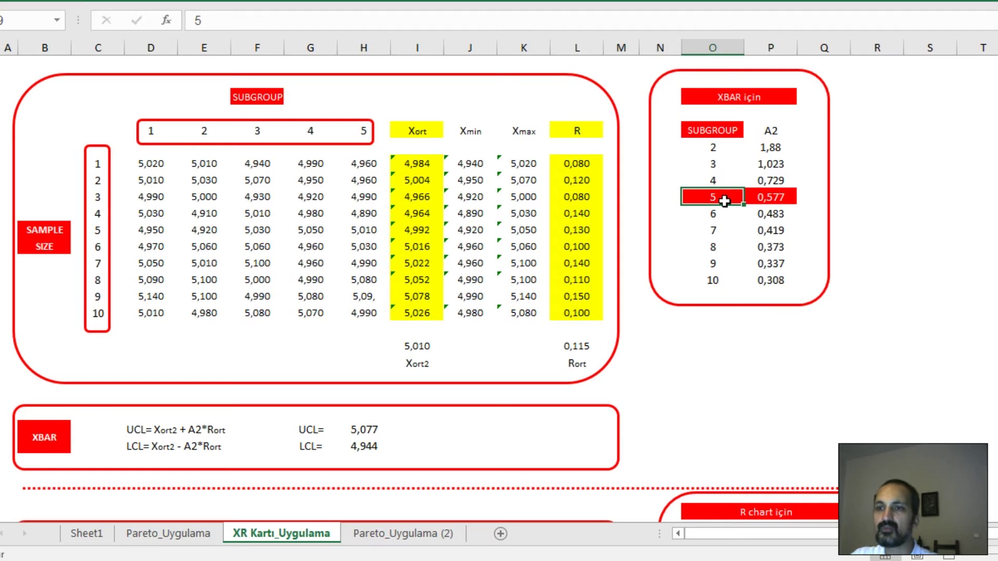
pyautogui.click(785, 197)
pyautogui.click(716, 165)
pyautogui.click(783, 166)
pyautogui.moveTo(778, 132); pyautogui.dragTo(792, 272)
pyautogui.click(863, 241)
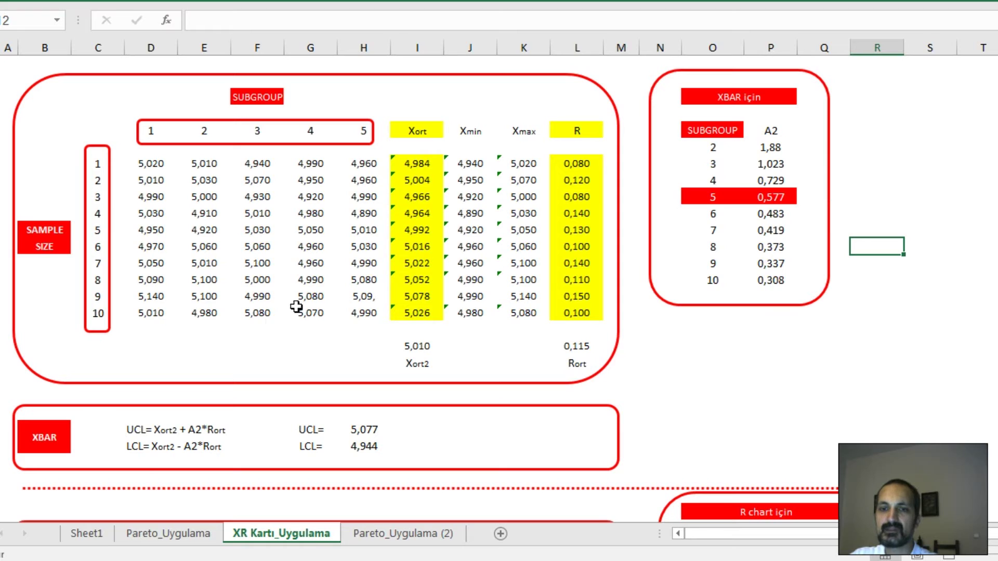
# Step: Trace the XBAR UCL expression to the A2 constant for subgroup size 5, Rort and the UCL result cell
pyautogui.click(158, 430)
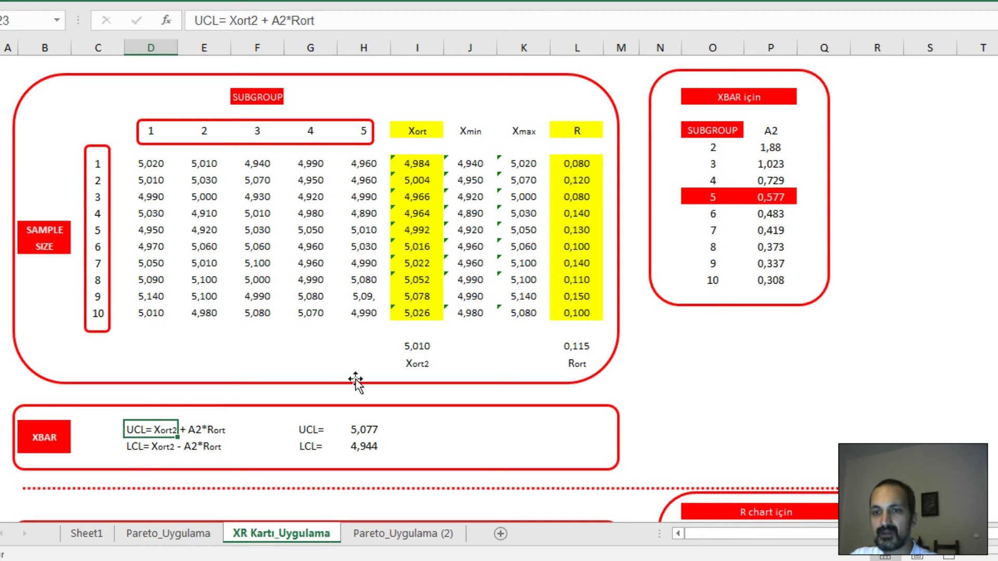
pyautogui.click(781, 196)
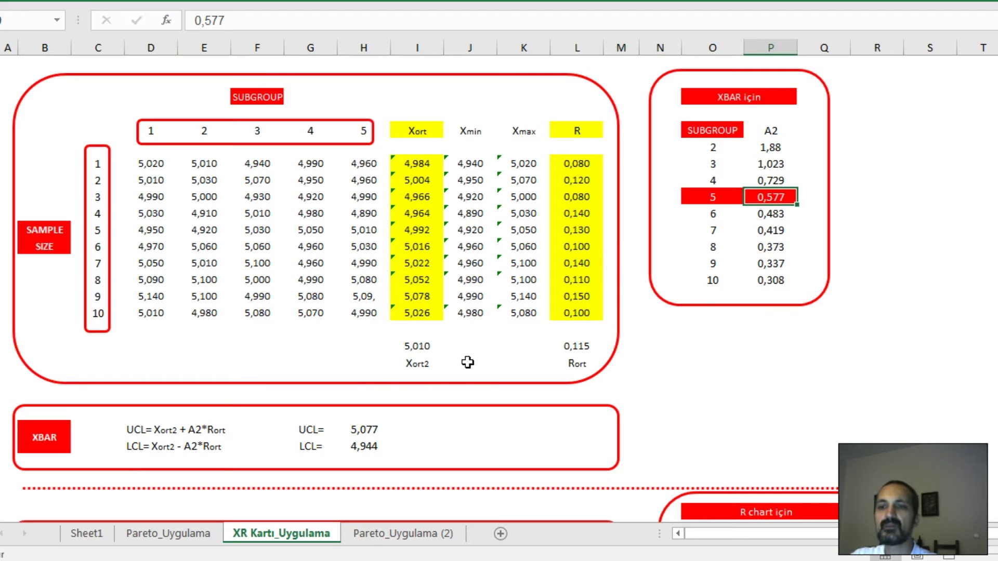
pyautogui.click(578, 360)
pyautogui.moveTo(385, 429); pyautogui.dragTo(189, 426)
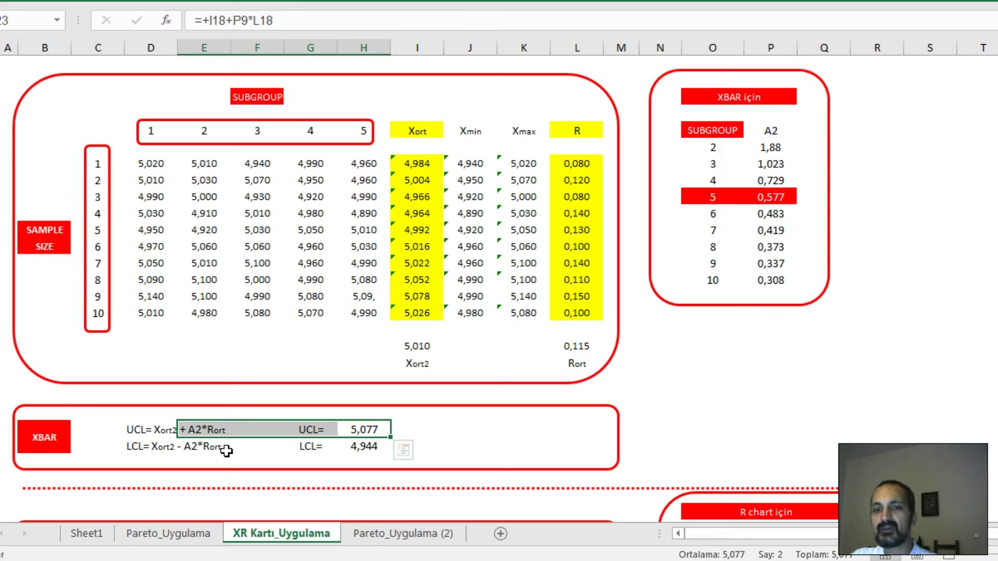
# Step: Examine the Rchart limit expressions and locate the D4 and D3 constants for subgroup size 5 in the R chart table
pyautogui.scroll(-2, 297, 440)
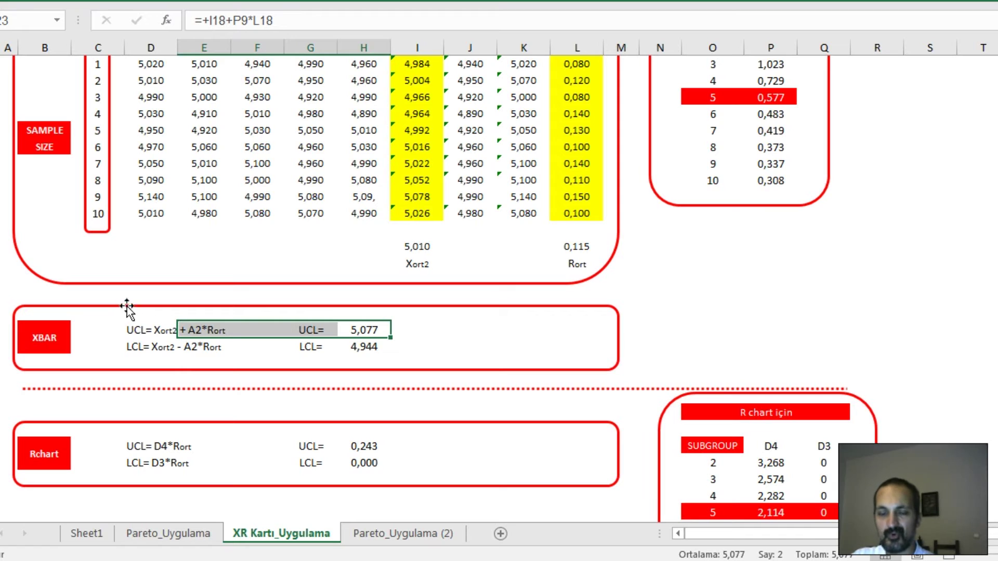
pyautogui.scroll(-3, 136, 316)
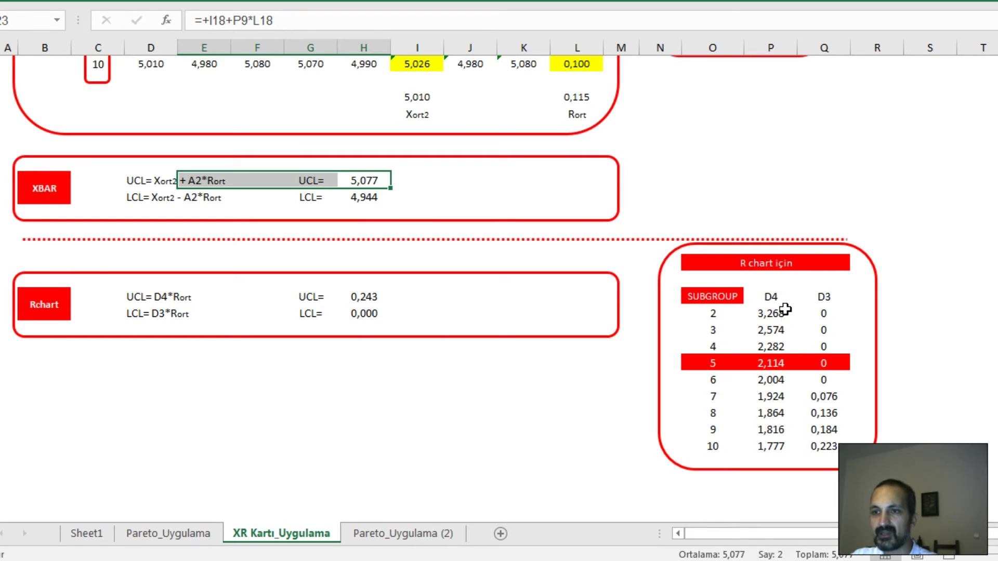
pyautogui.click(779, 295)
pyautogui.click(774, 363)
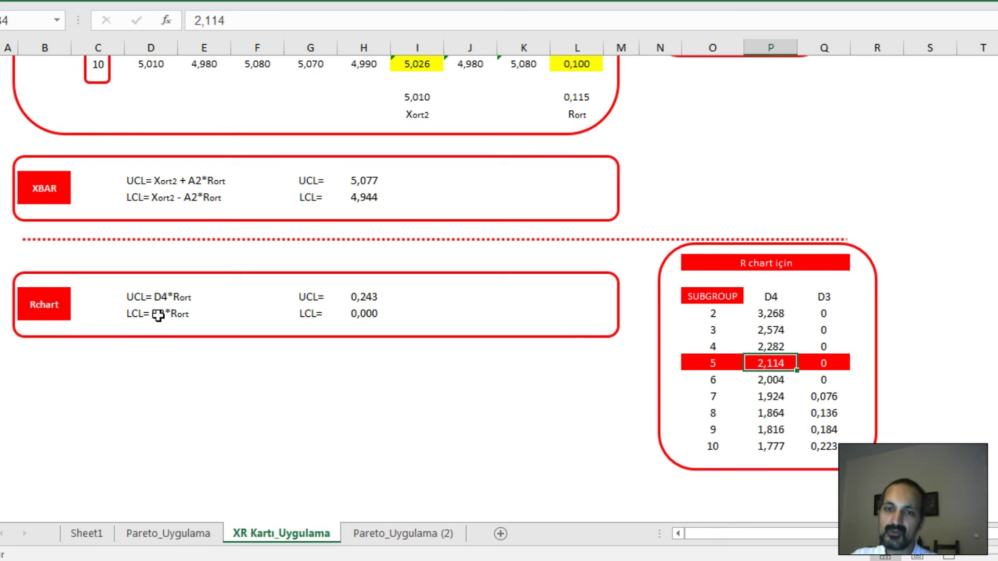
pyautogui.click(147, 316)
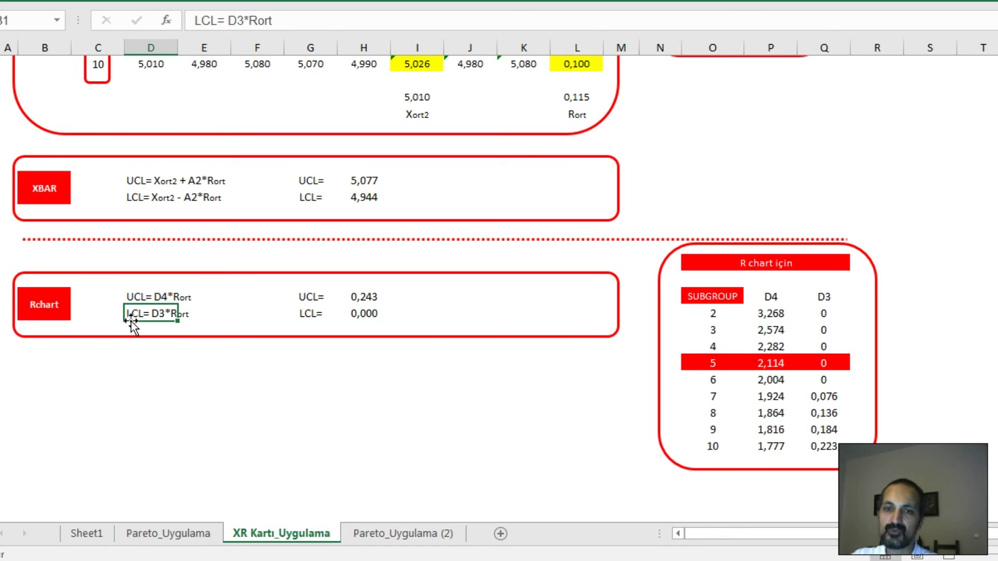
pyautogui.click(830, 360)
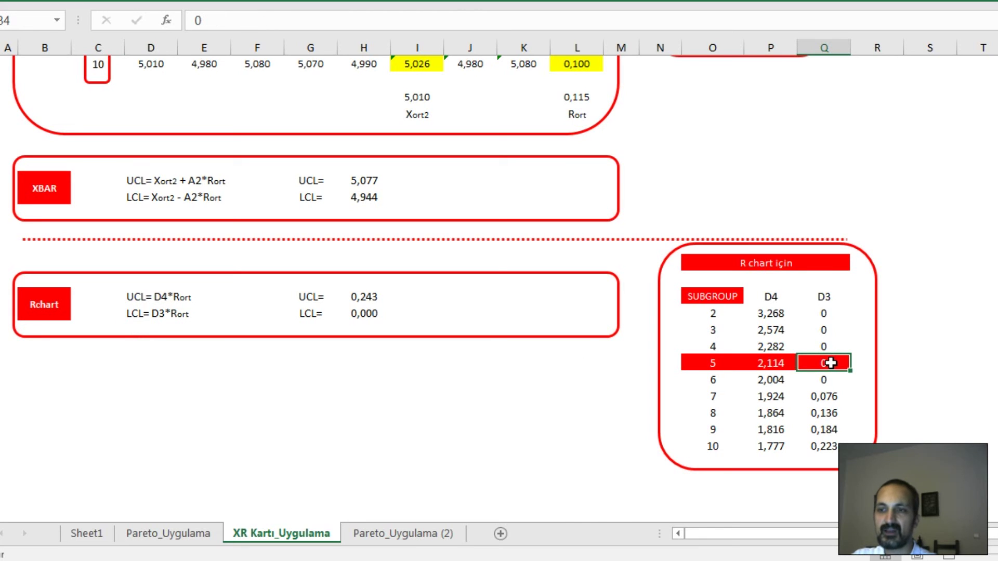
# Step: Compare the R chart table's constants across subgroup sizes, checking D3 for size 4 and D4 for size 2
pyautogui.click(715, 364)
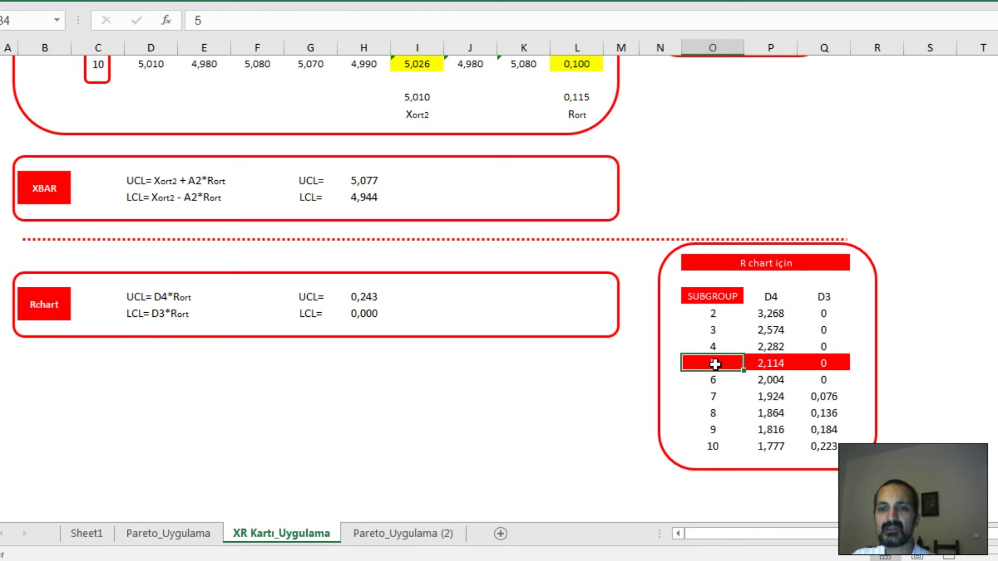
pyautogui.click(717, 349)
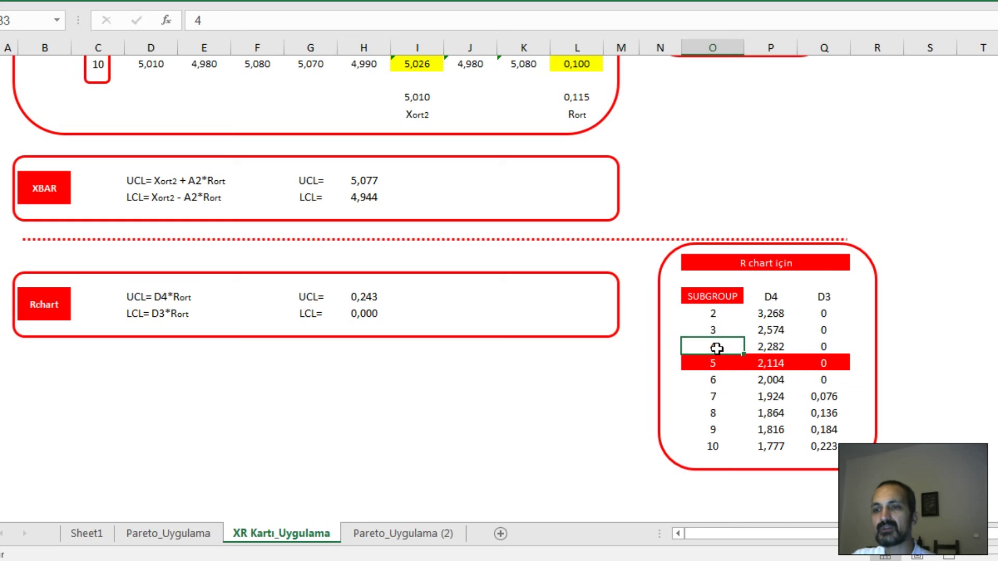
pyautogui.click(823, 344)
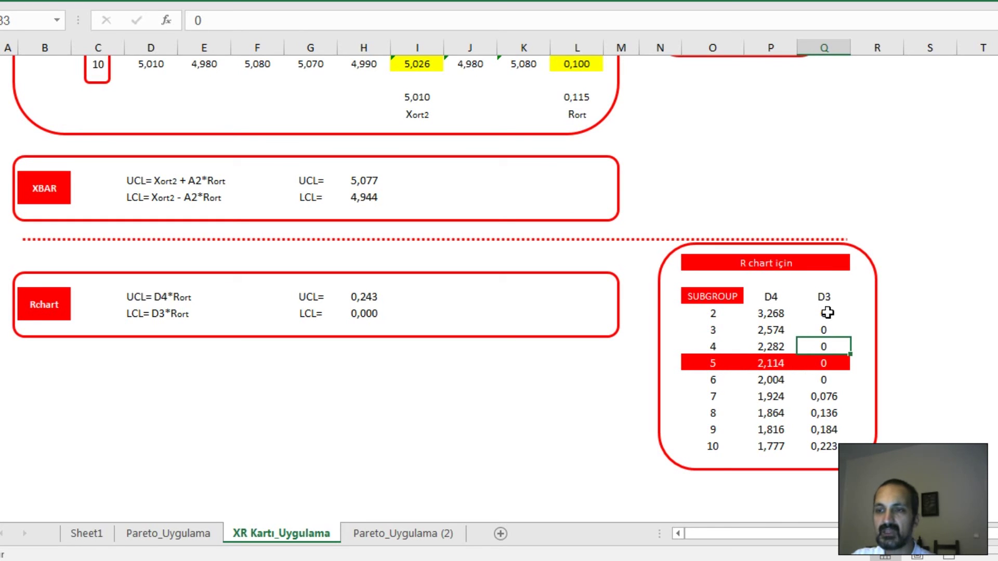
pyautogui.click(778, 298)
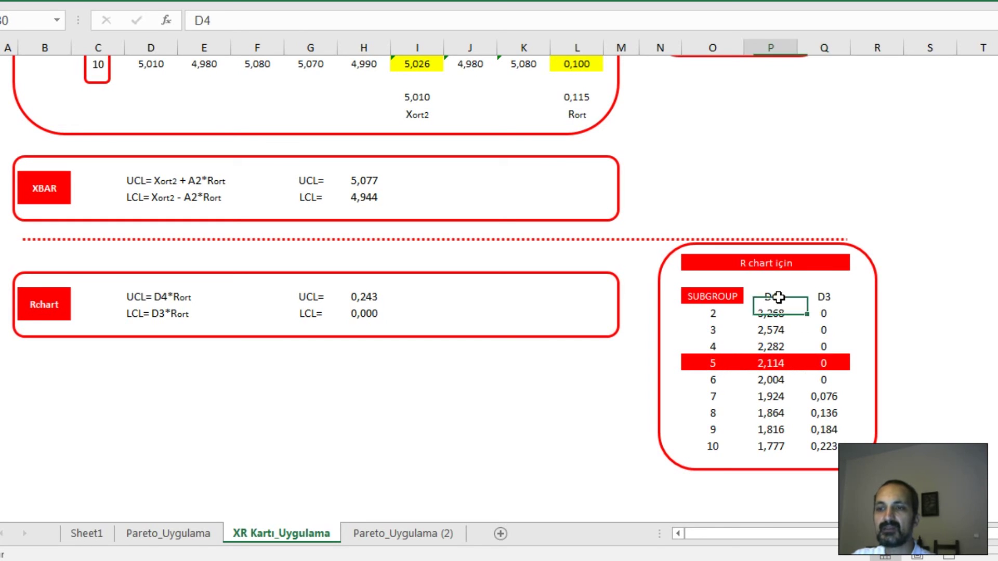
pyautogui.click(713, 313)
pyautogui.click(769, 314)
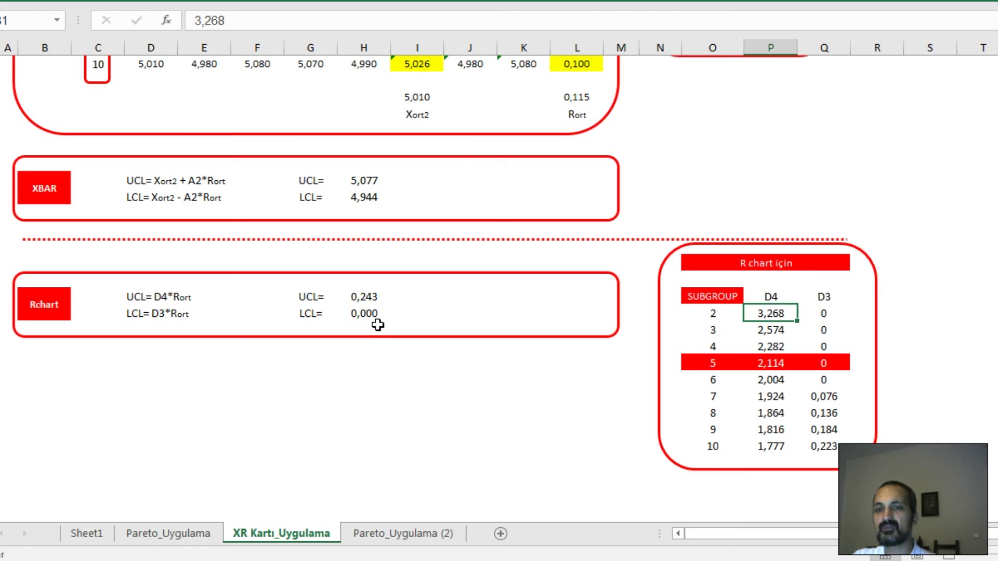
# Step: Review the calculated UCL and LCL results of the Rchart block and of the XBAR block
pyautogui.scroll(2, 377, 325)
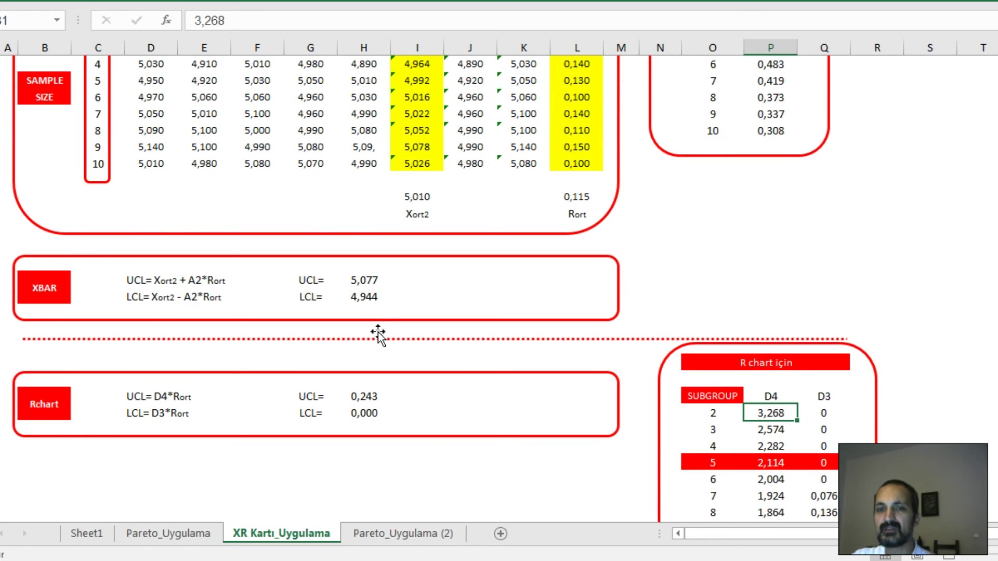
pyautogui.scroll(2, 379, 327)
pyautogui.scroll(-1, 378, 416)
pyautogui.scroll(-1, 377, 416)
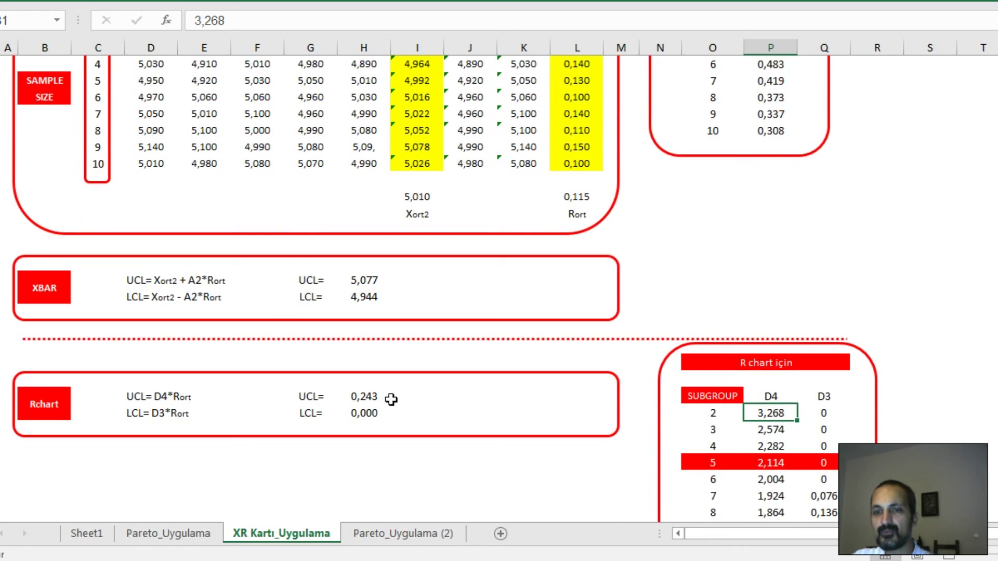
pyautogui.moveTo(403, 395); pyautogui.dragTo(406, 412)
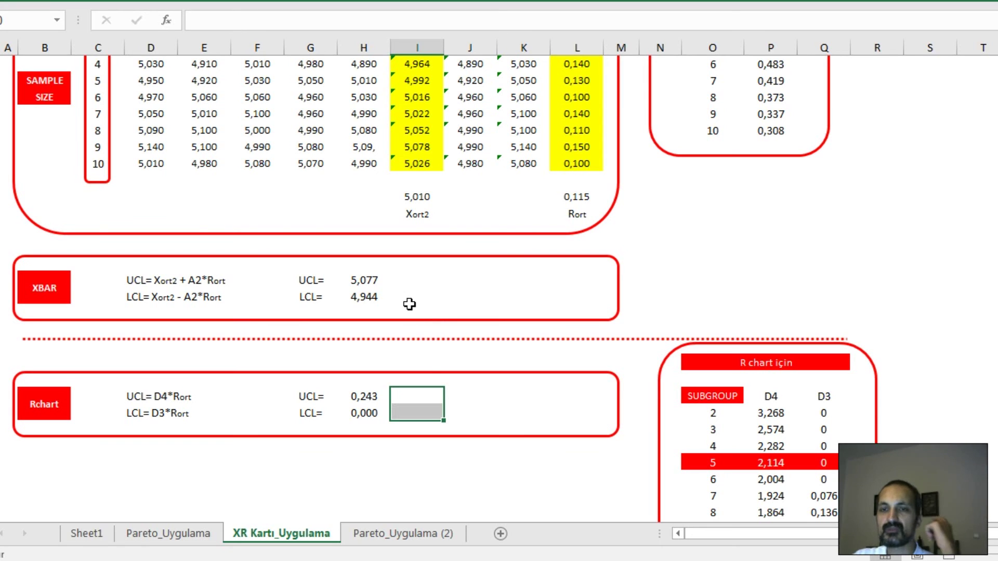
pyautogui.moveTo(377, 282); pyautogui.dragTo(378, 294)
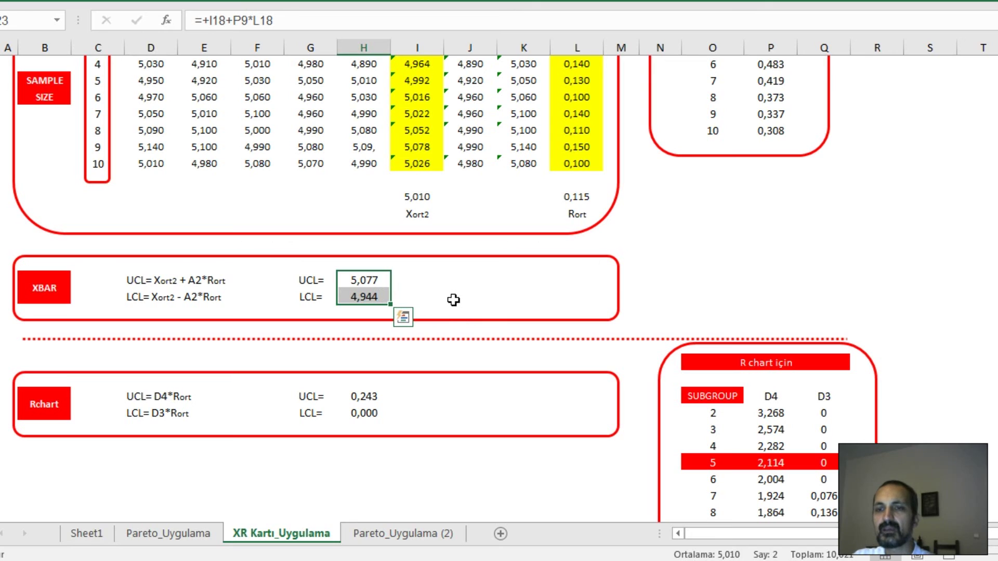
pyautogui.scroll(3, 453, 305)
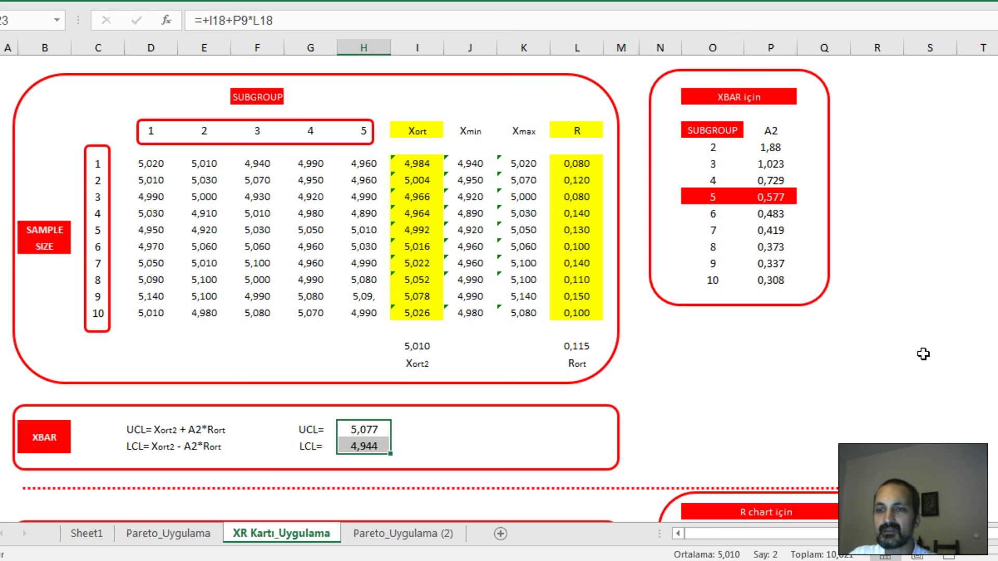
pyautogui.click(920, 358)
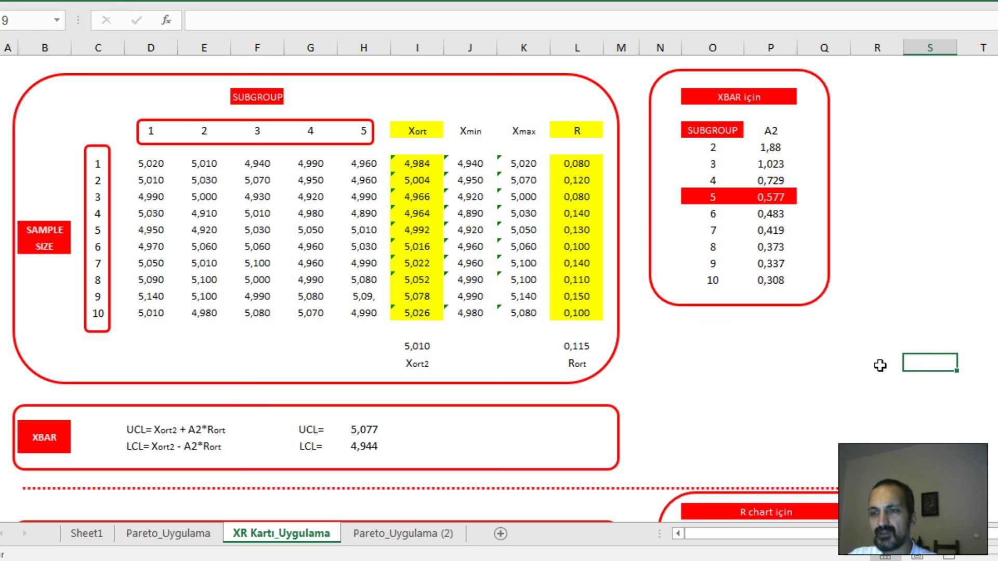
pyautogui.click(858, 378)
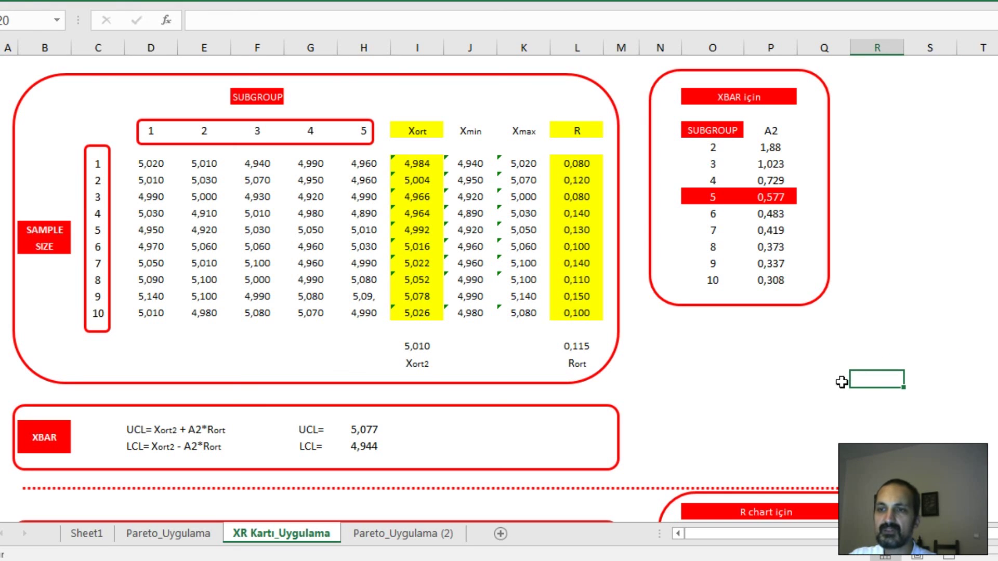